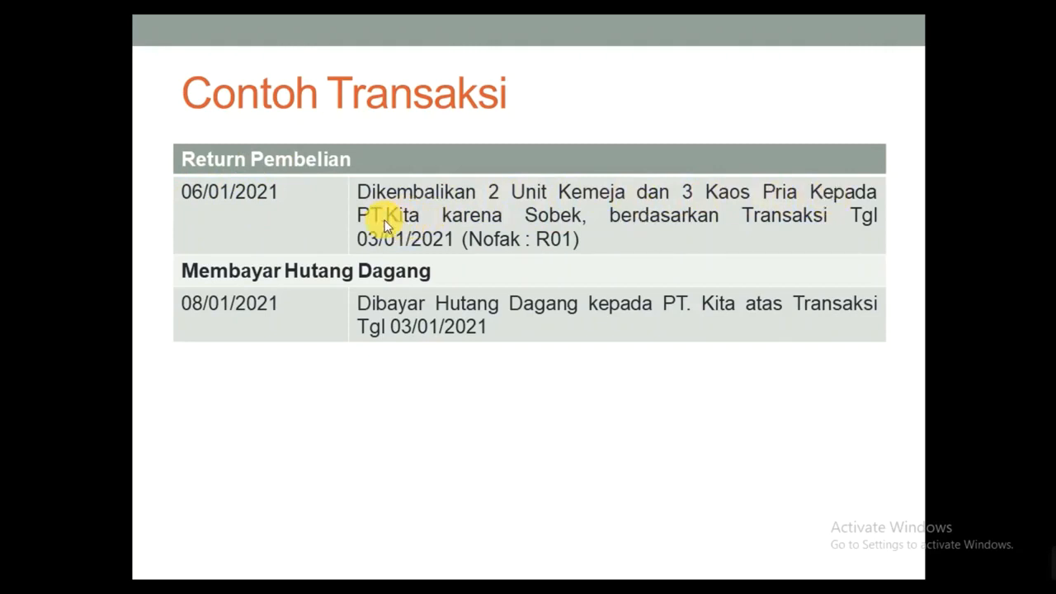
# Step: Switch to MYOB Accounting and select PT. KITA as the supplier of the new purchase bill
pyautogui.hotkey('alt', 'Tab')
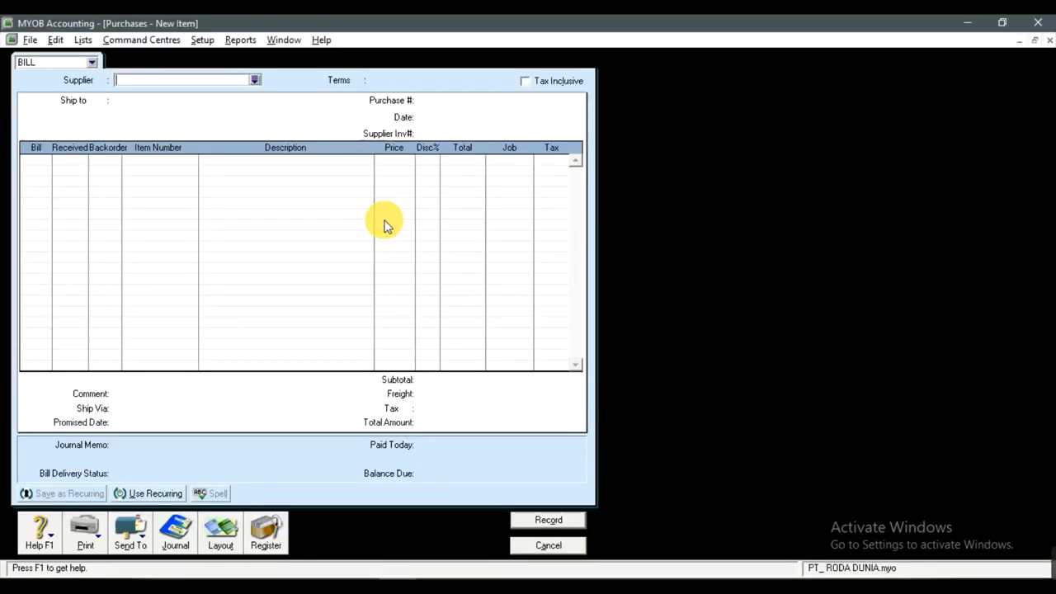
pyautogui.click(254, 80)
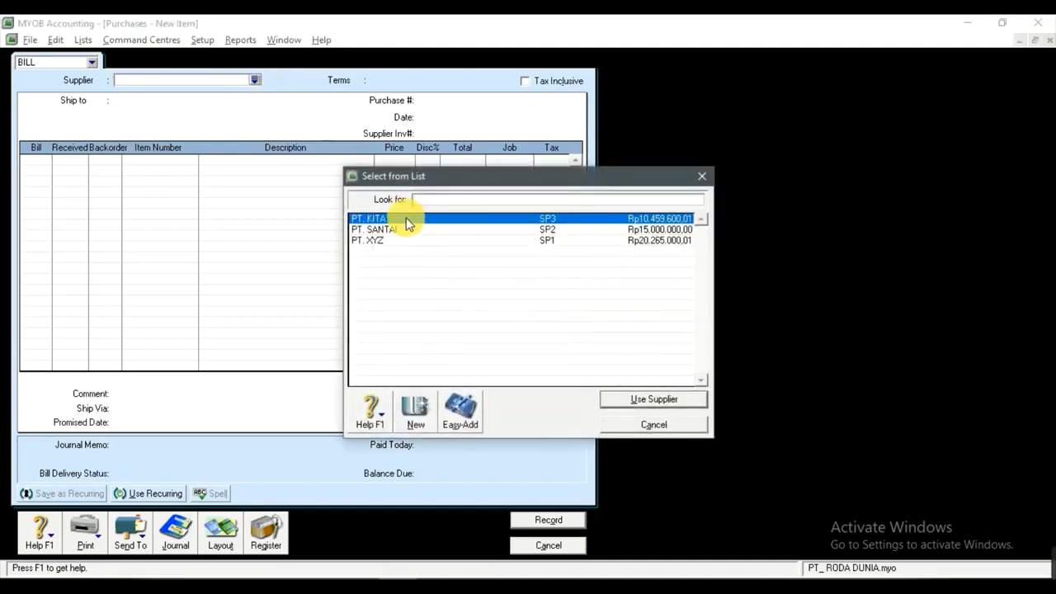
pyautogui.click(639, 399)
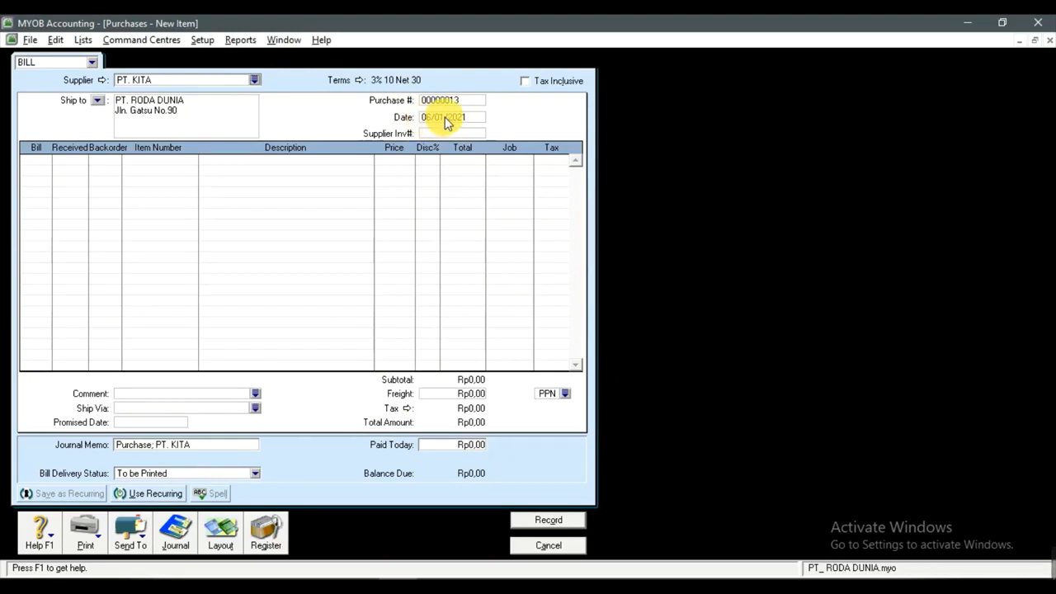
# Step: Check the return's date and invoice number on the transaction slide, and set the bill's supplier invoice number to R01
pyautogui.hotkey('alt', 'Tab')
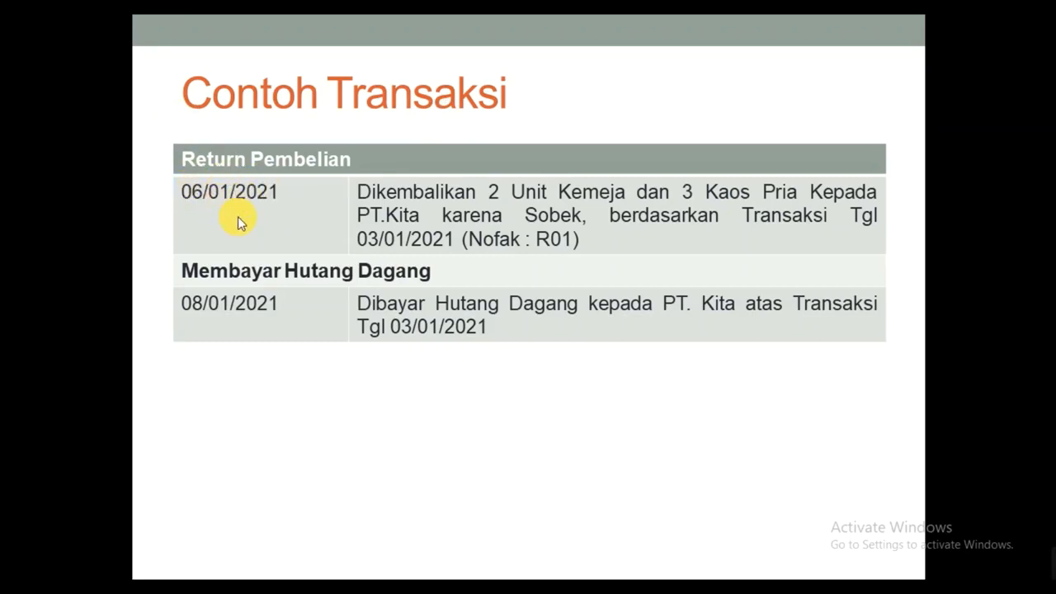
pyautogui.hotkey('alt', 'Tab')
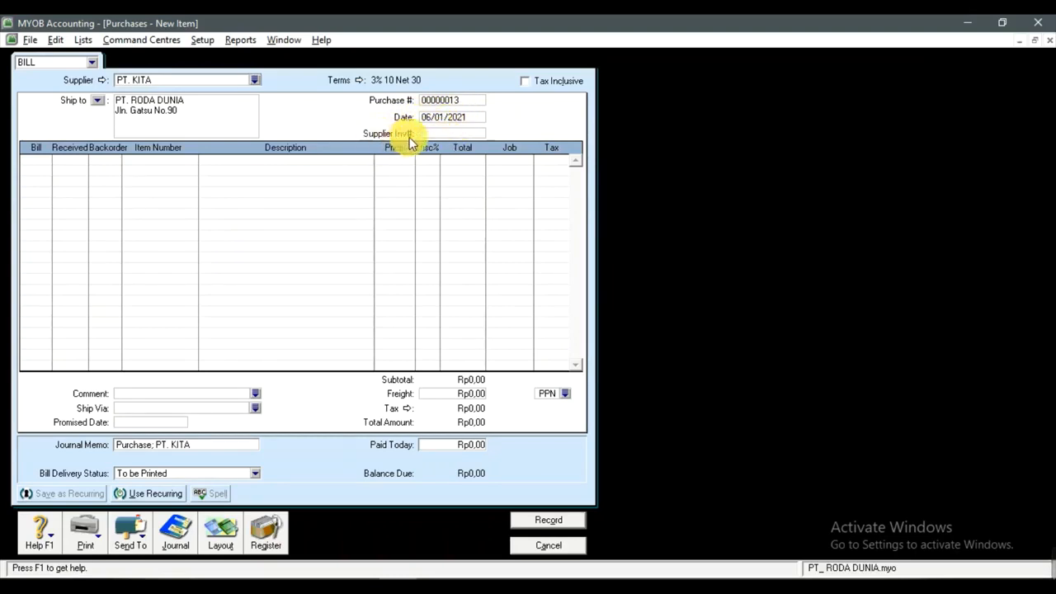
pyautogui.click(450, 135)
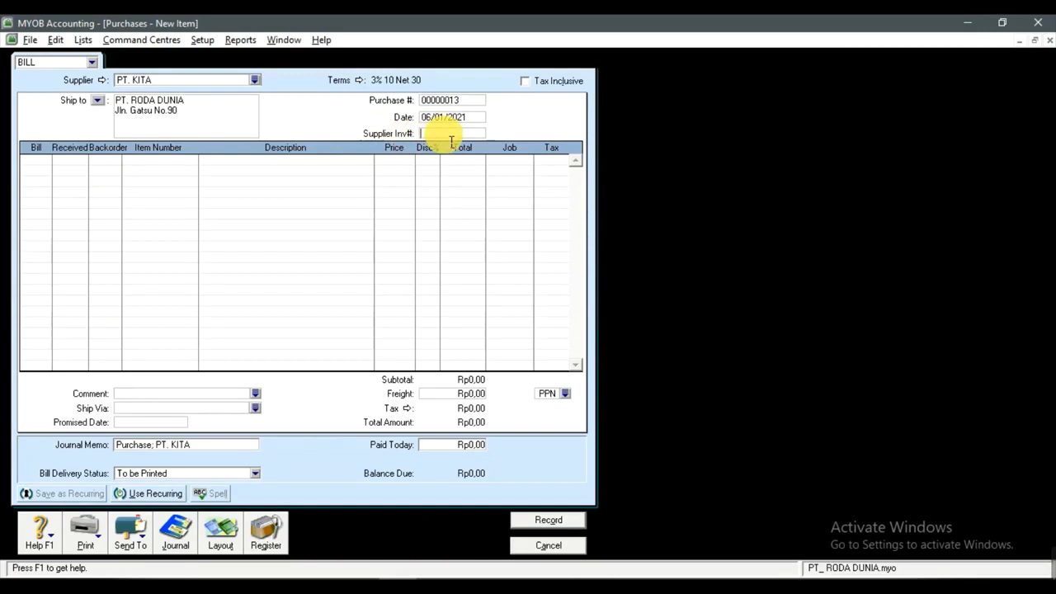
pyautogui.hotkey('alt', 'Tab')
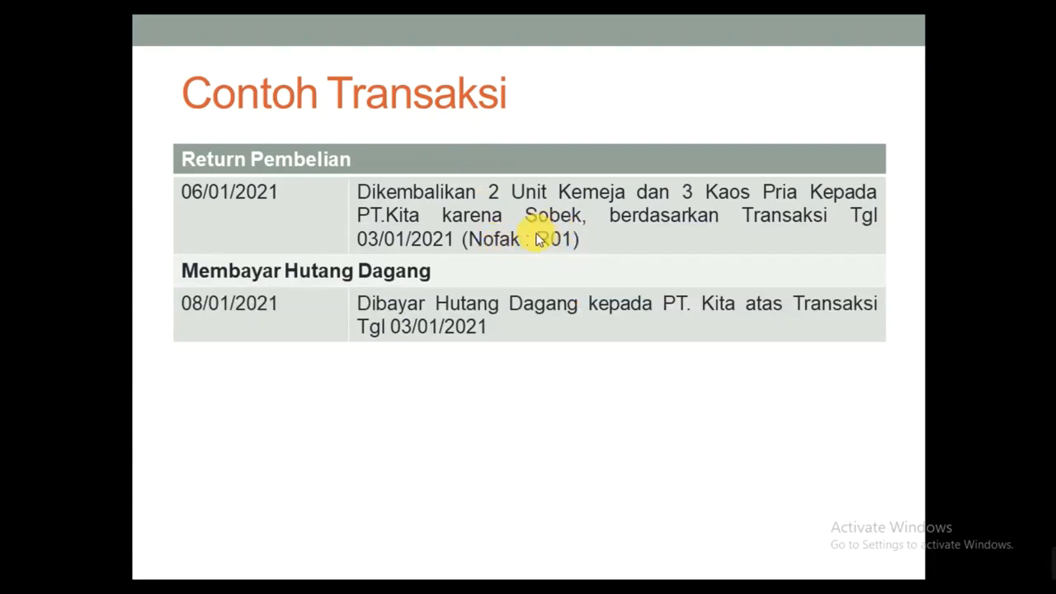
pyautogui.hotkey('alt', 'Tab')
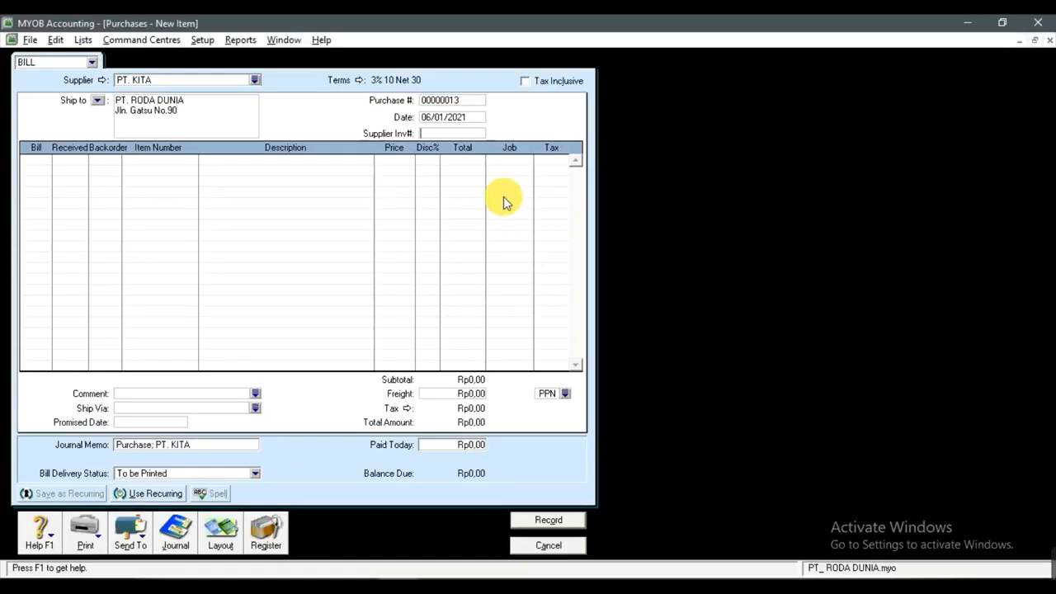
pyautogui.write('R01')
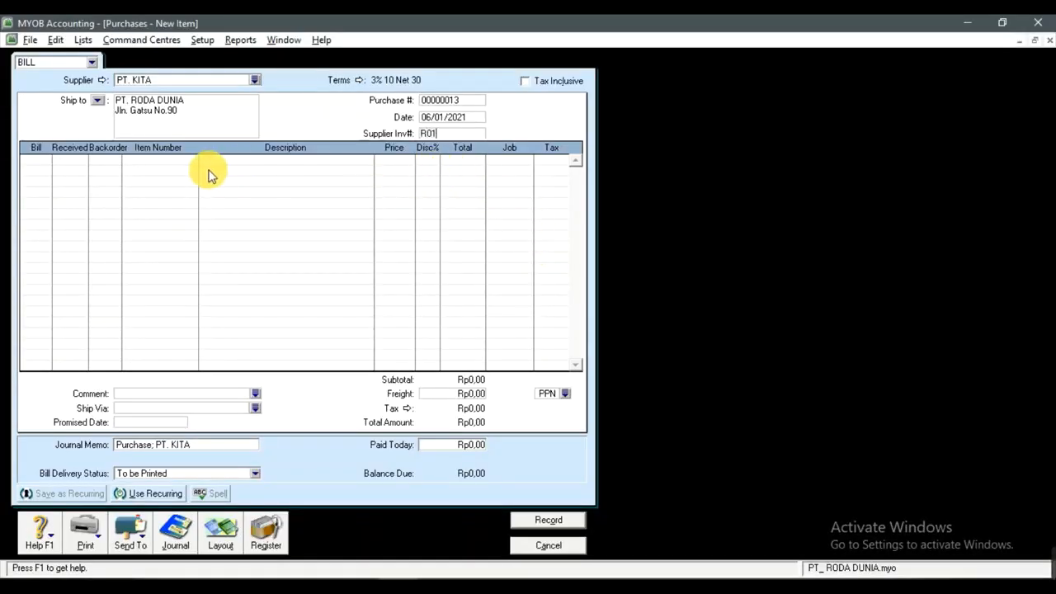
# Step: Check the returned quantities on the slide and enter the first bill line with quantity -2 of item P3 KEMEJA
pyautogui.click(37, 164)
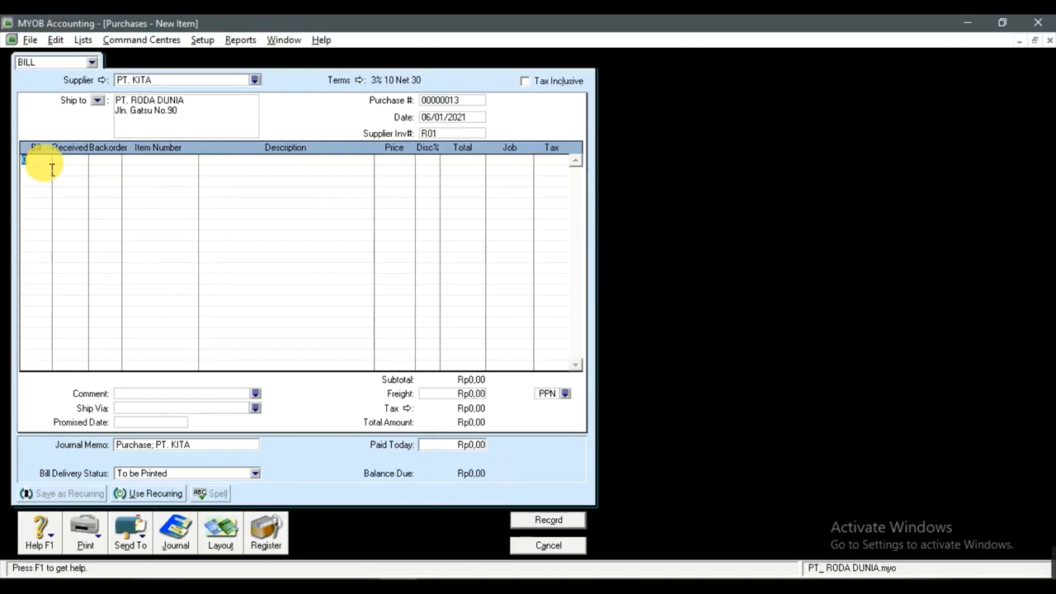
pyautogui.hotkey('alt', 'Tab')
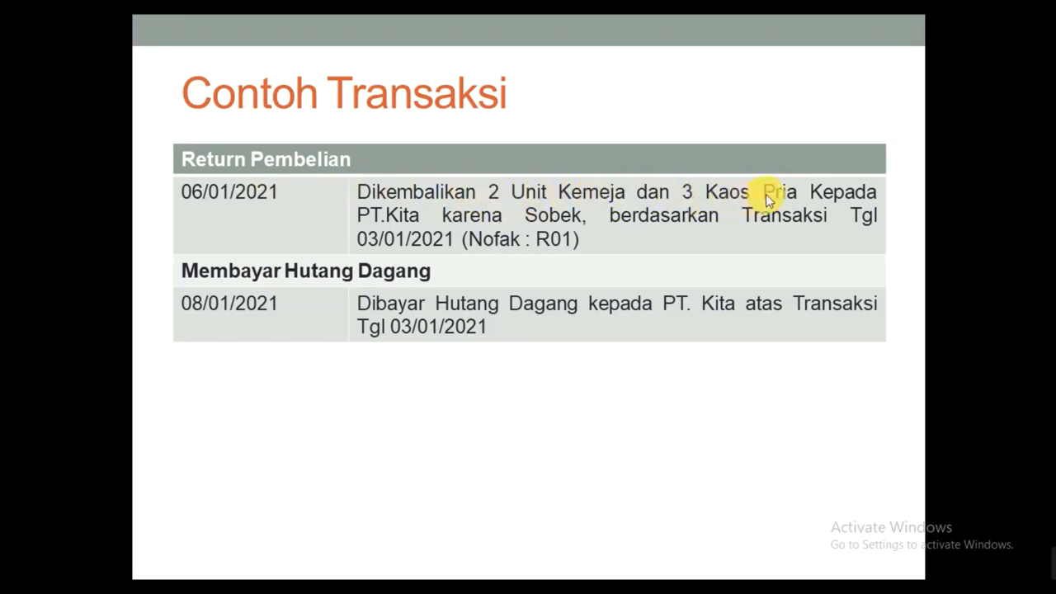
pyautogui.hotkey('alt', 'Tab')
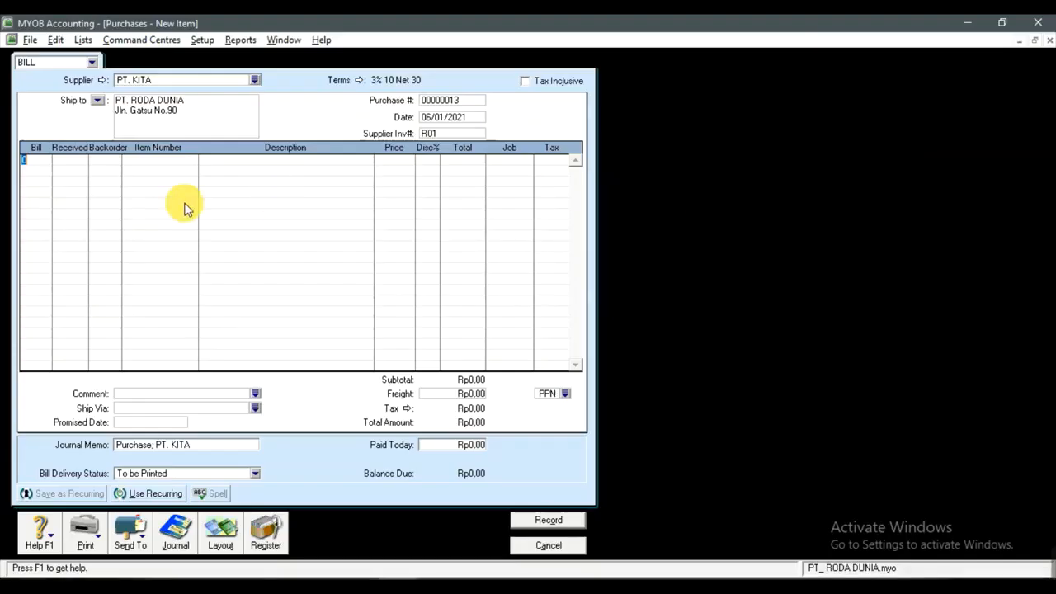
pyautogui.click(42, 170)
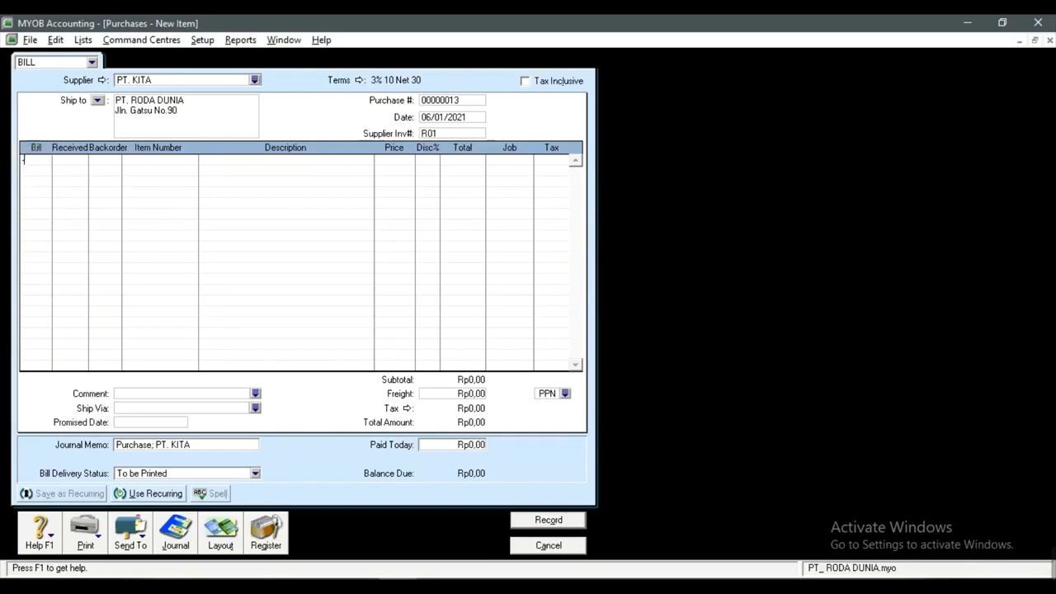
pyautogui.write('-2')
pyautogui.press('Tab')
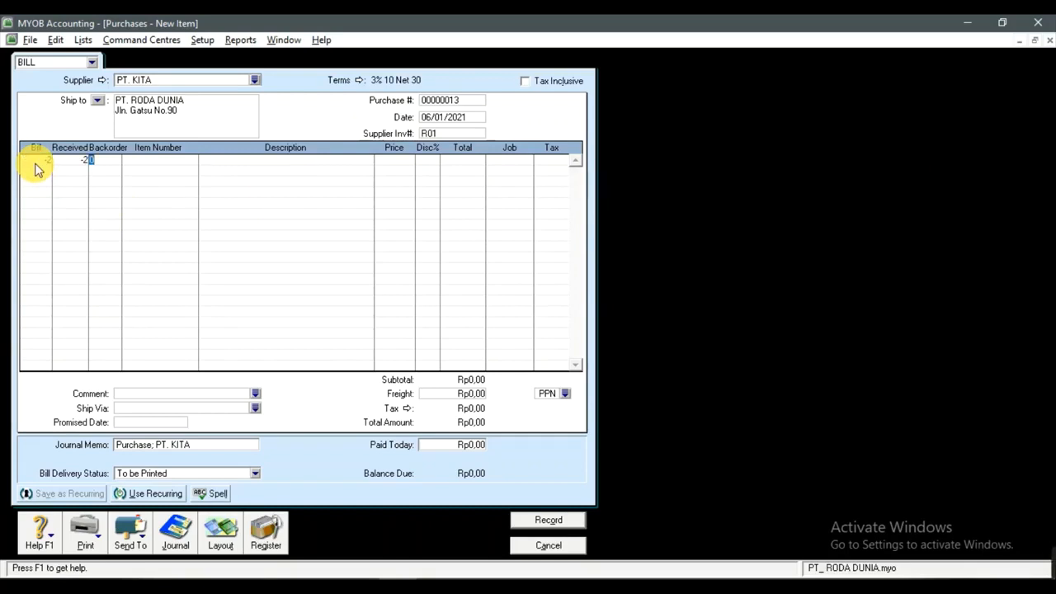
pyautogui.press('Tab')
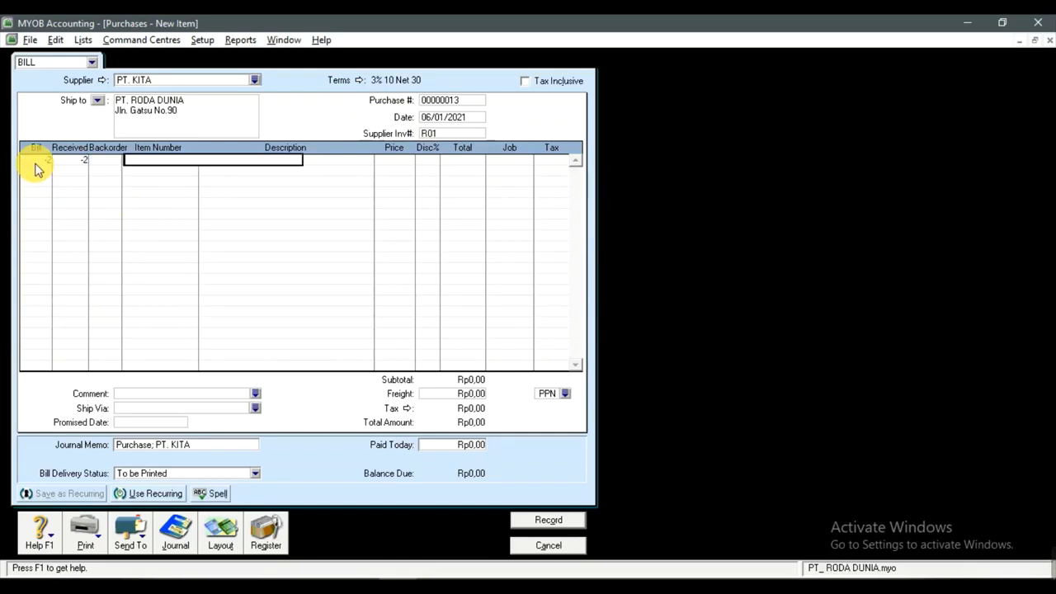
pyautogui.press('Tab')
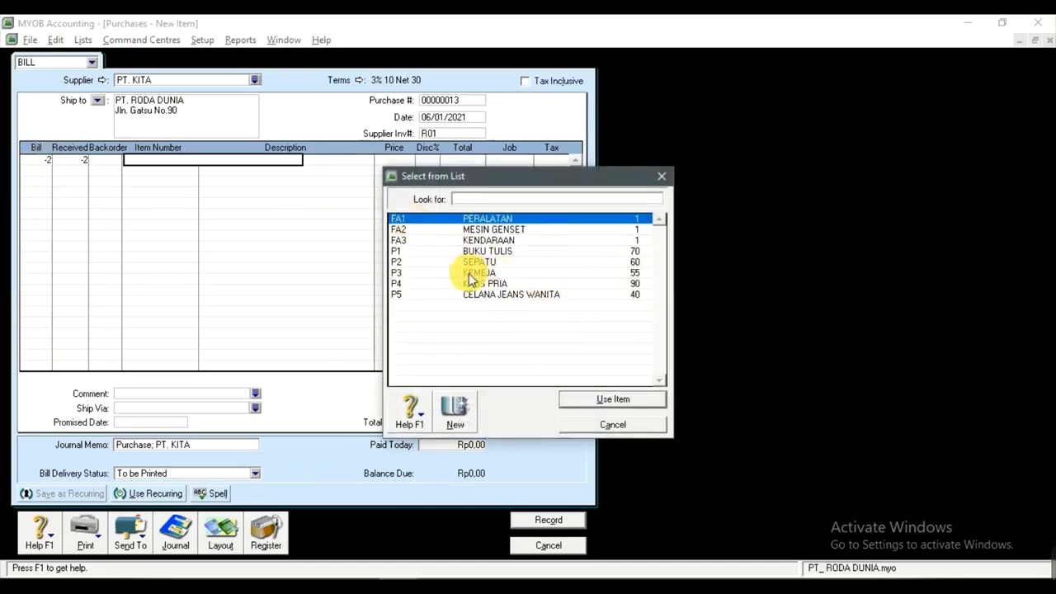
pyautogui.click(495, 273)
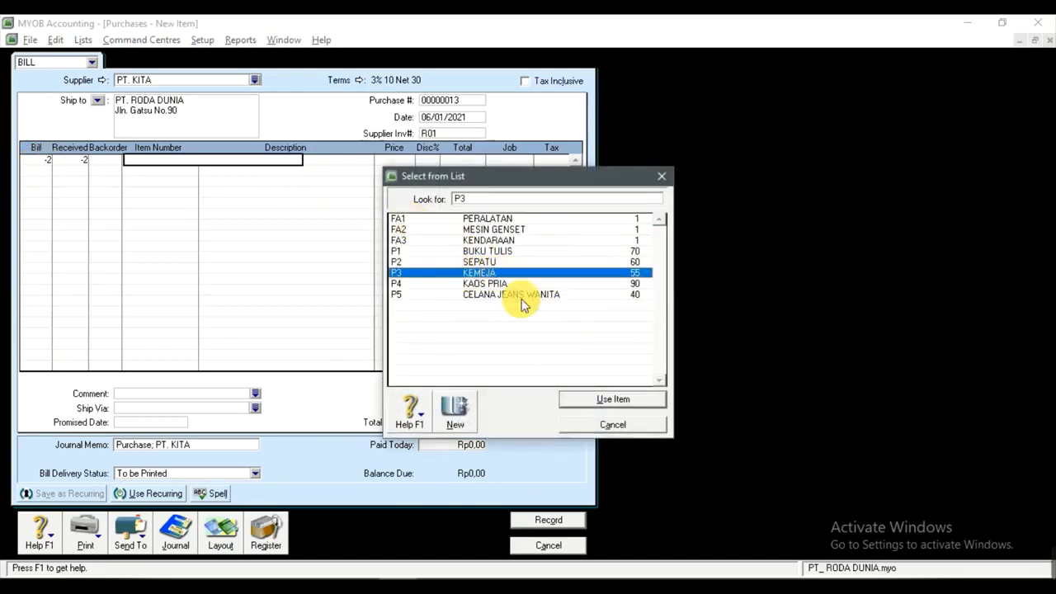
pyautogui.click(578, 403)
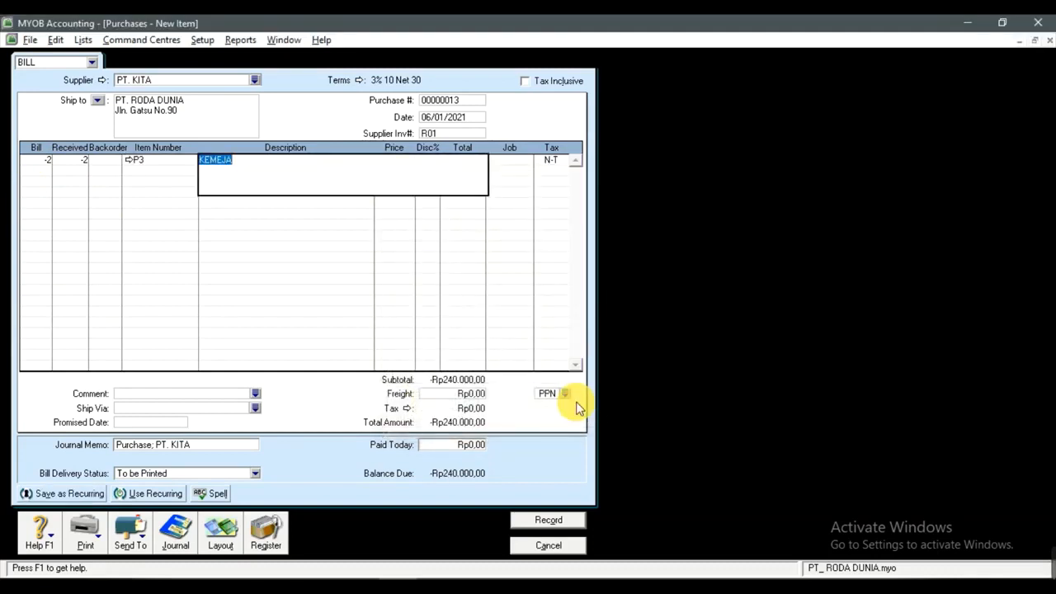
pyautogui.press('Tab')
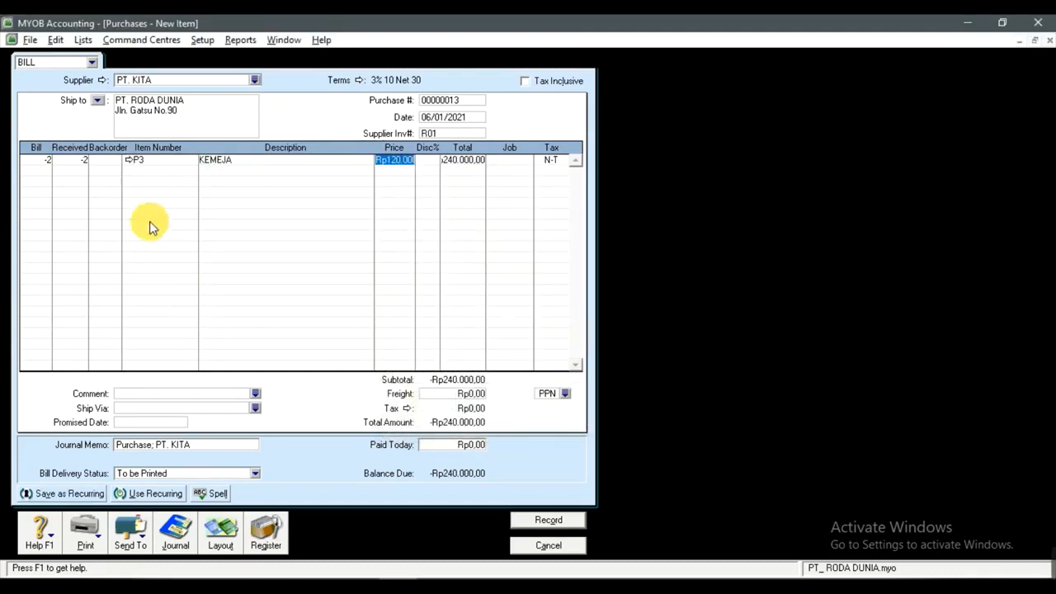
# Step: Add a second bill line with quantity -3 of item P4 KAOS PRIA
pyautogui.click(43, 171)
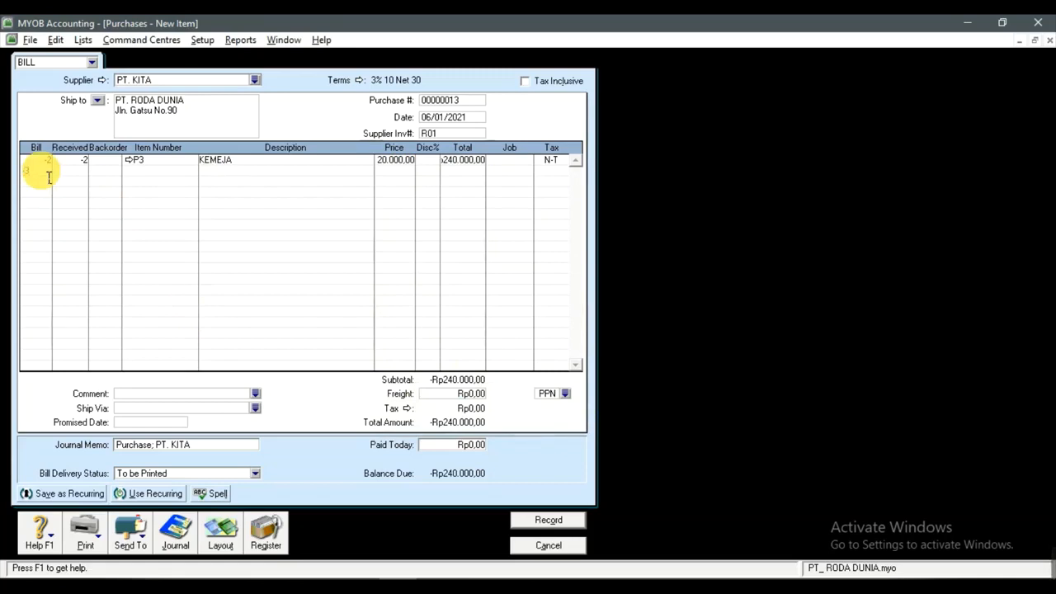
pyautogui.press('Tab')
pyautogui.press('Tab')
pyautogui.press('Tab')
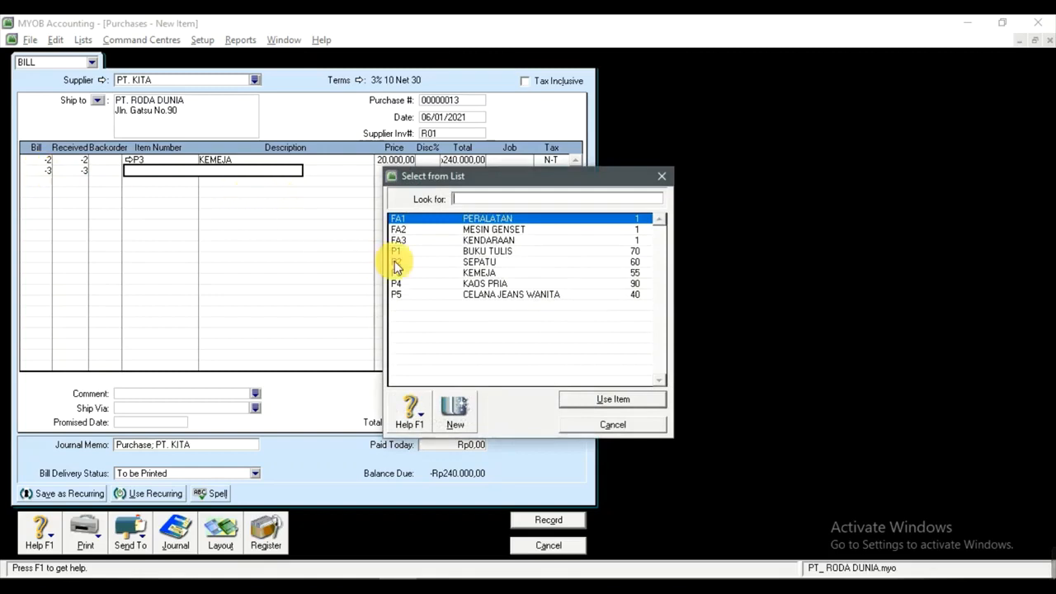
pyautogui.click(486, 285)
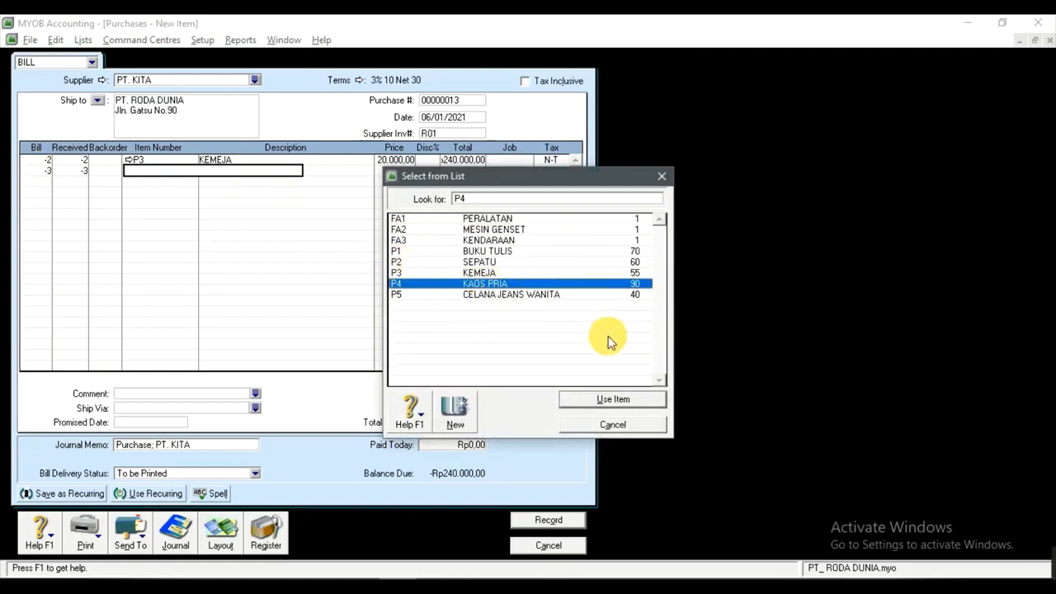
pyautogui.click(627, 404)
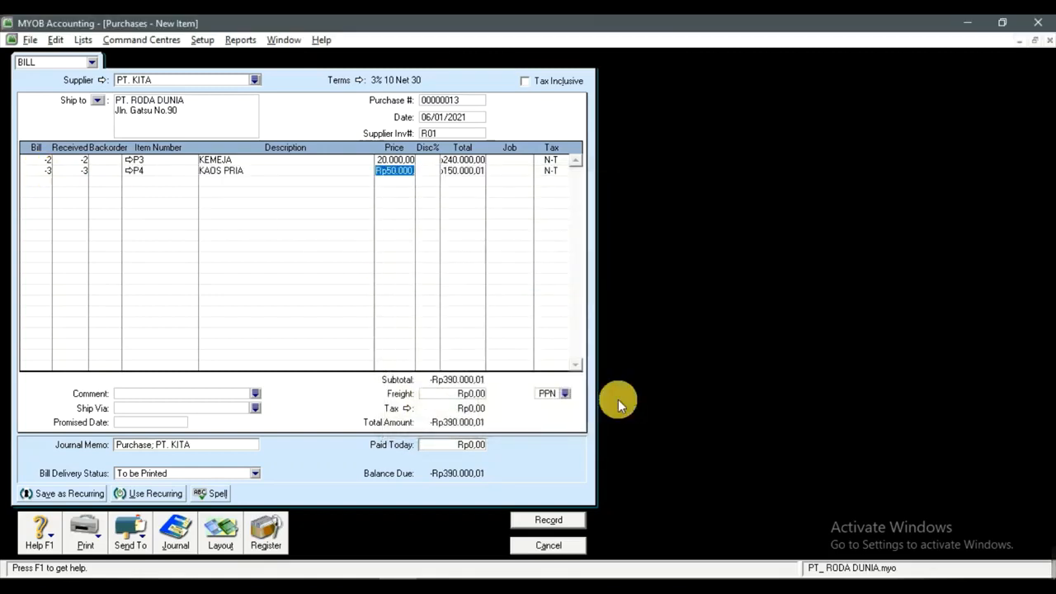
pyautogui.press('Tab')
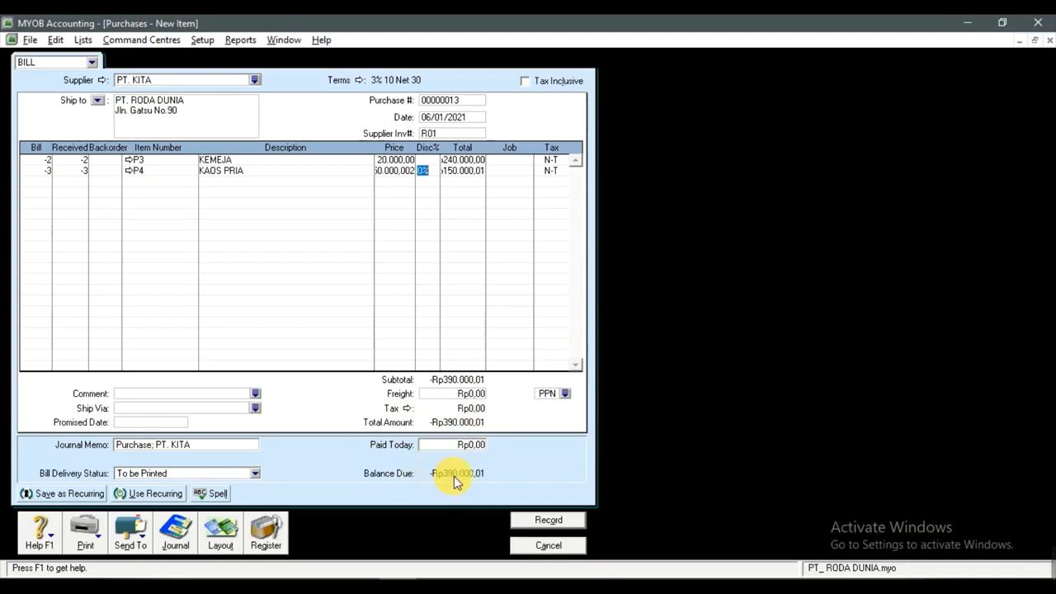
# Step: Record the purchase return and close the purchase entry form
pyautogui.click(543, 522)
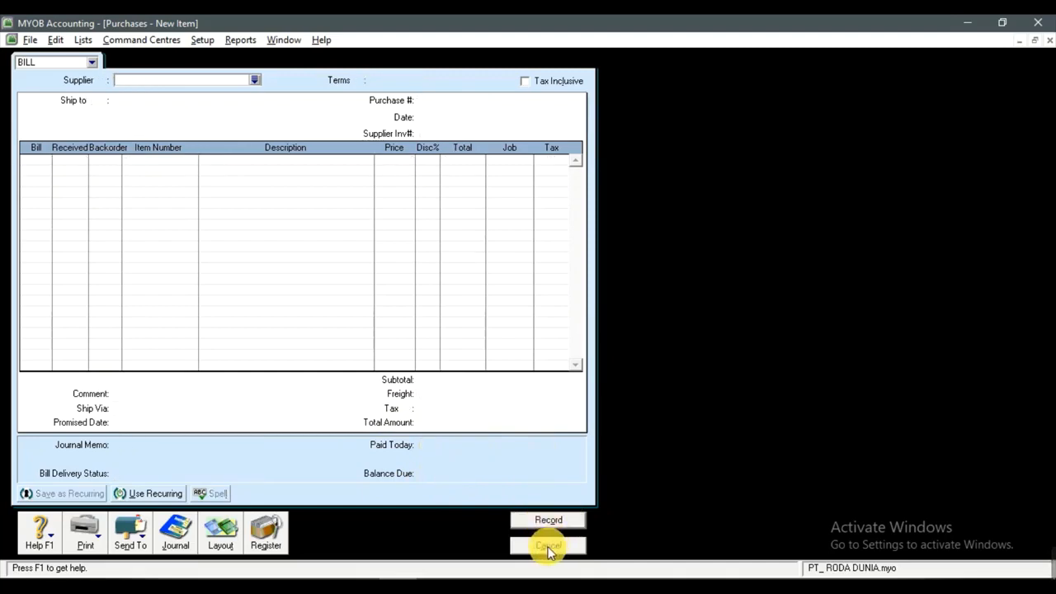
pyautogui.click(547, 546)
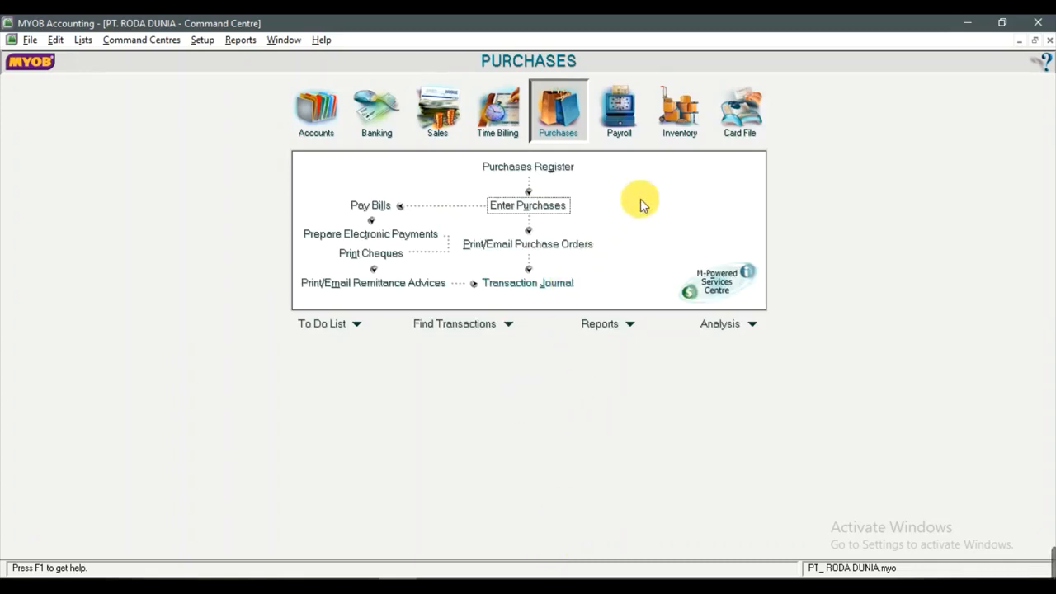
# Step: From the Purchases Register's returns, apply the PT. KITA debit of Rp390.000,01 to the purchase dated 03/01/2021
pyautogui.click(522, 171)
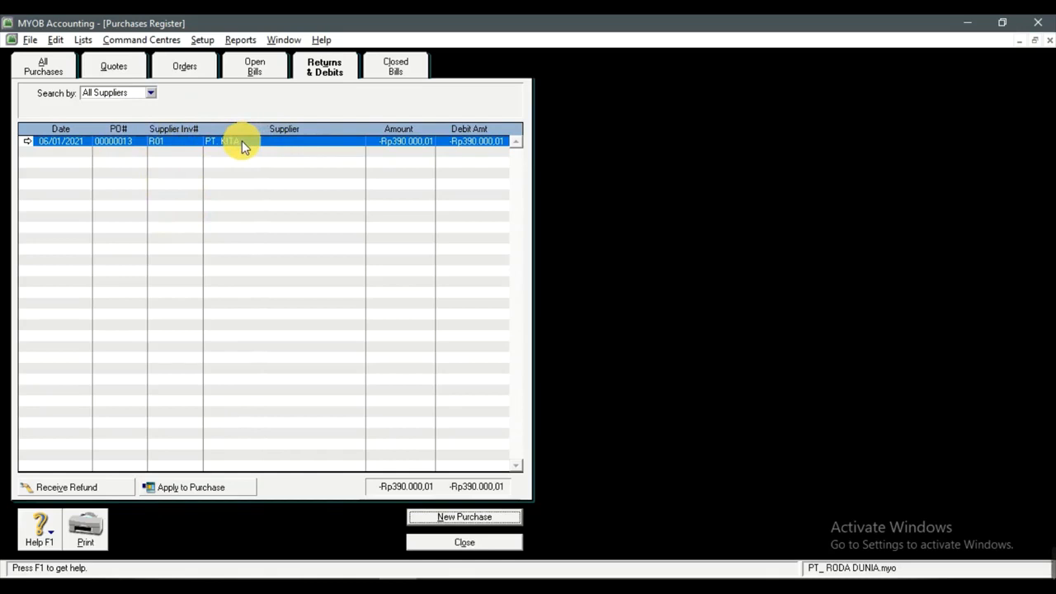
pyautogui.click(200, 487)
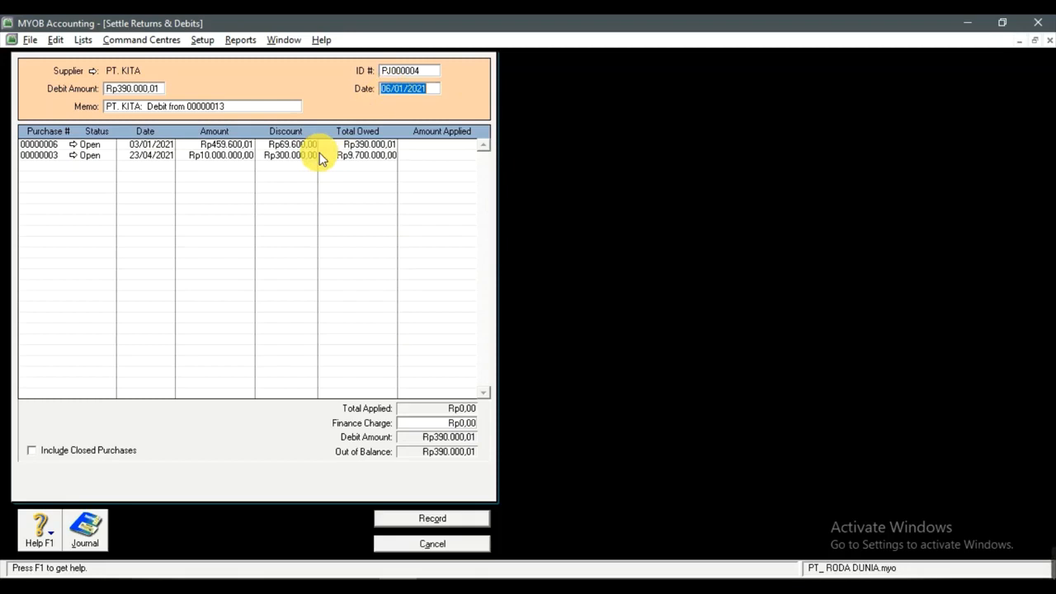
pyautogui.hotkey('alt', 'Tab')
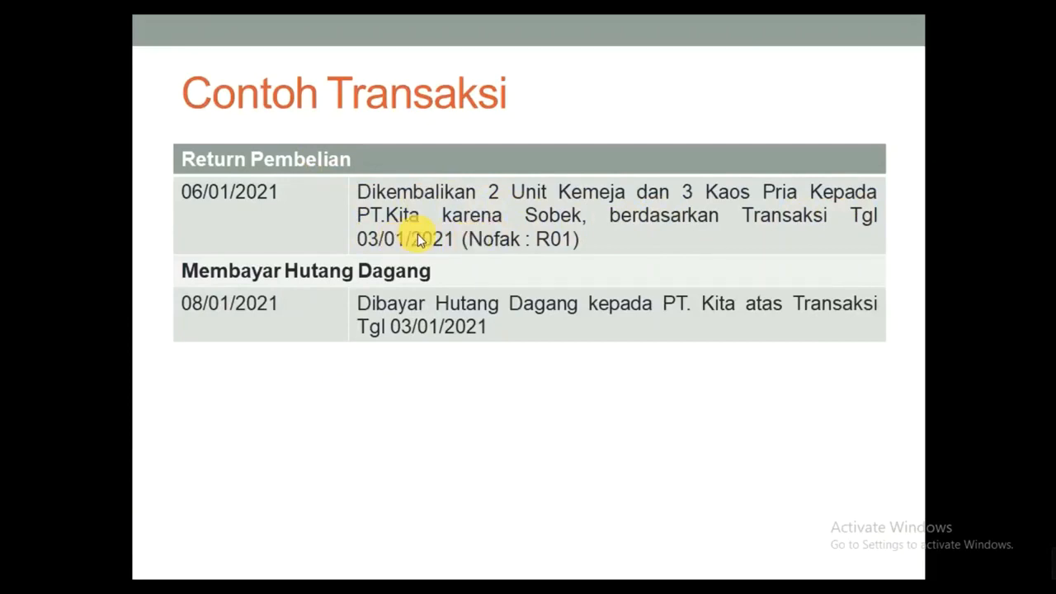
pyautogui.hotkey('alt', 'Tab')
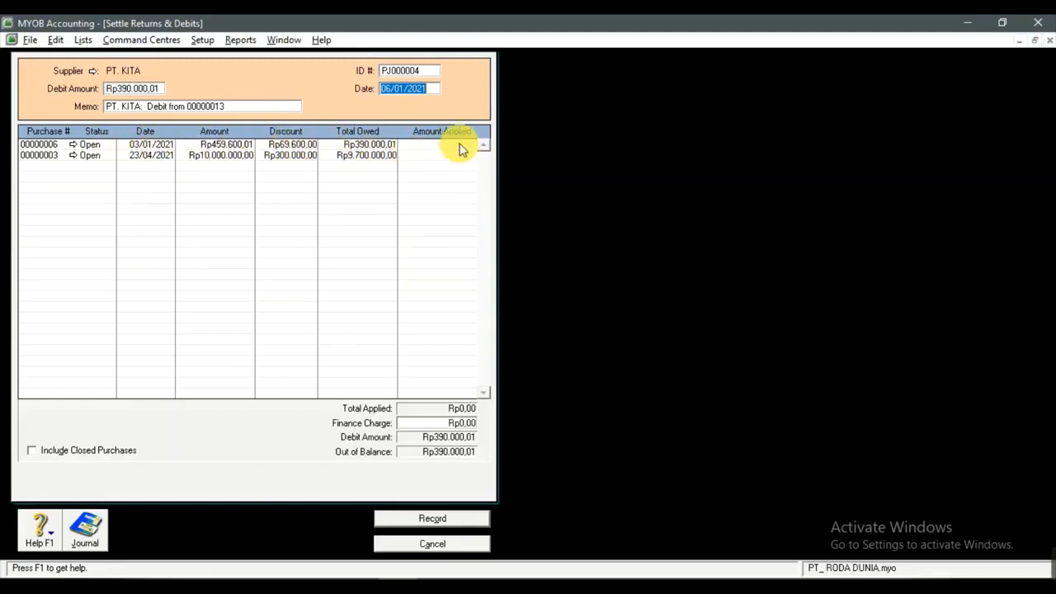
pyautogui.click(434, 147)
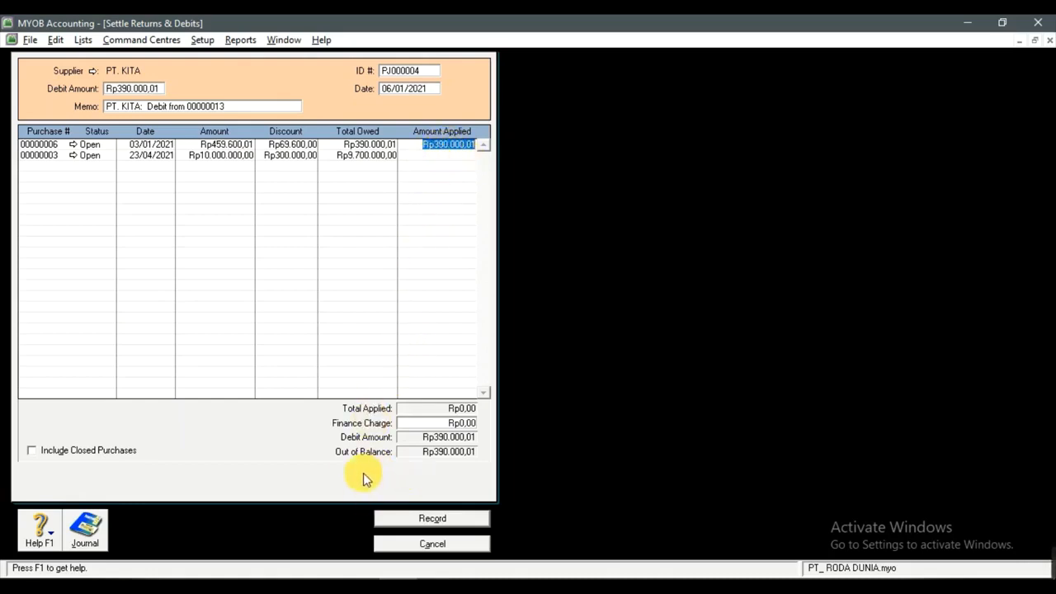
# Step: Record the debit settlement with the debit memo set to print later, and close the Purchases Register
pyautogui.click(418, 519)
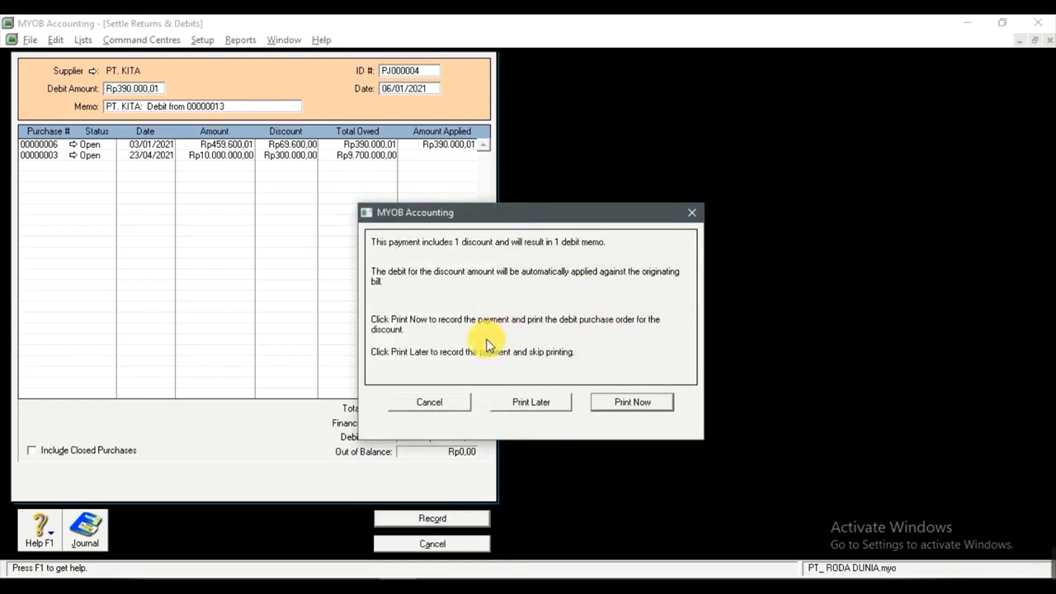
pyautogui.click(537, 404)
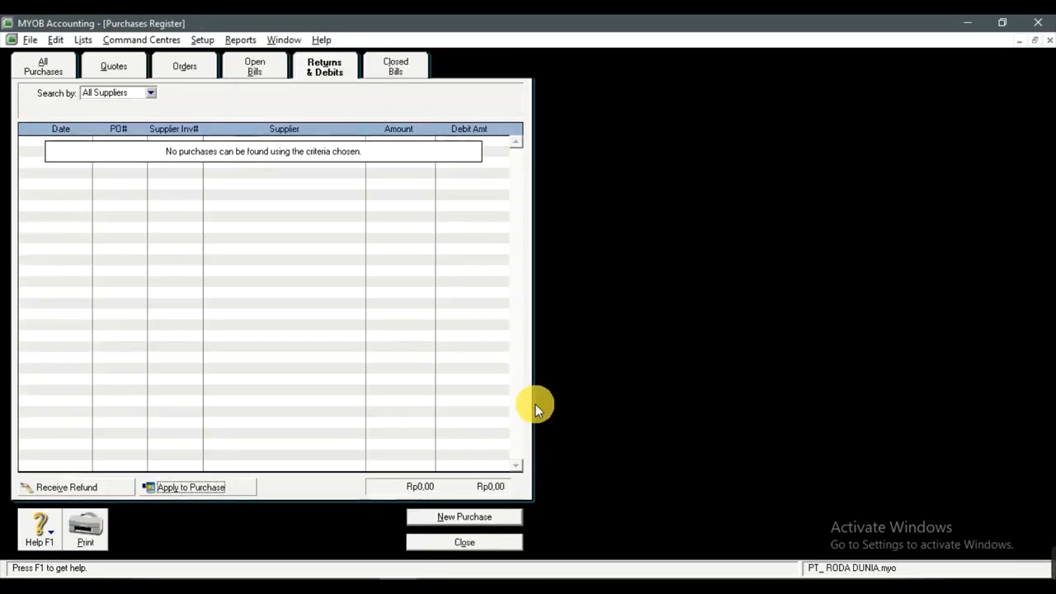
pyautogui.click(459, 541)
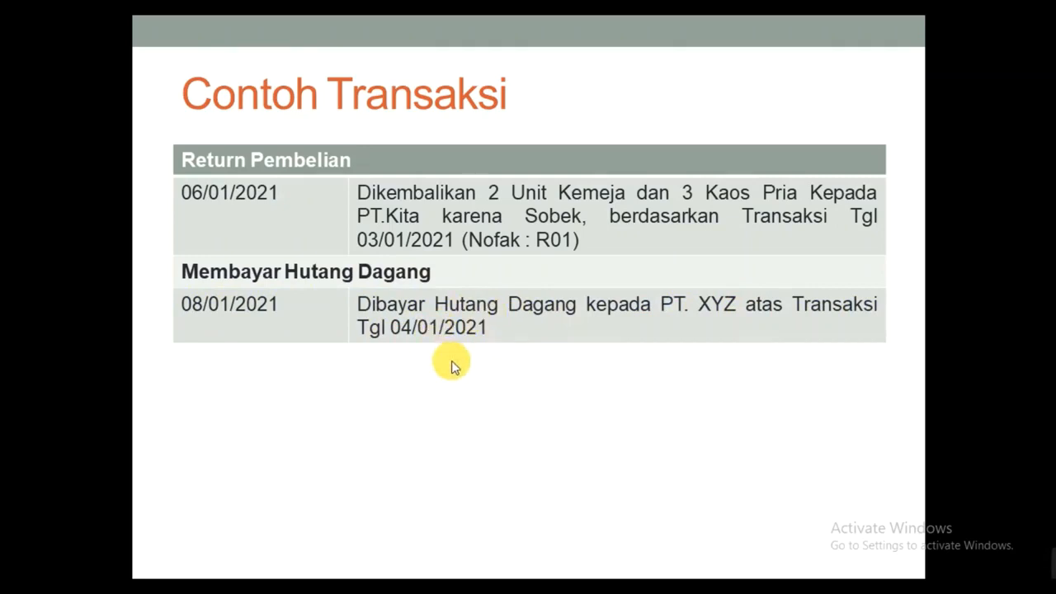
# Step: Switch to MYOB Accounting and start a Pay Bills payment from account 1-1102 to supplier PT. XYZ
pyautogui.hotkey('alt', 'Tab')
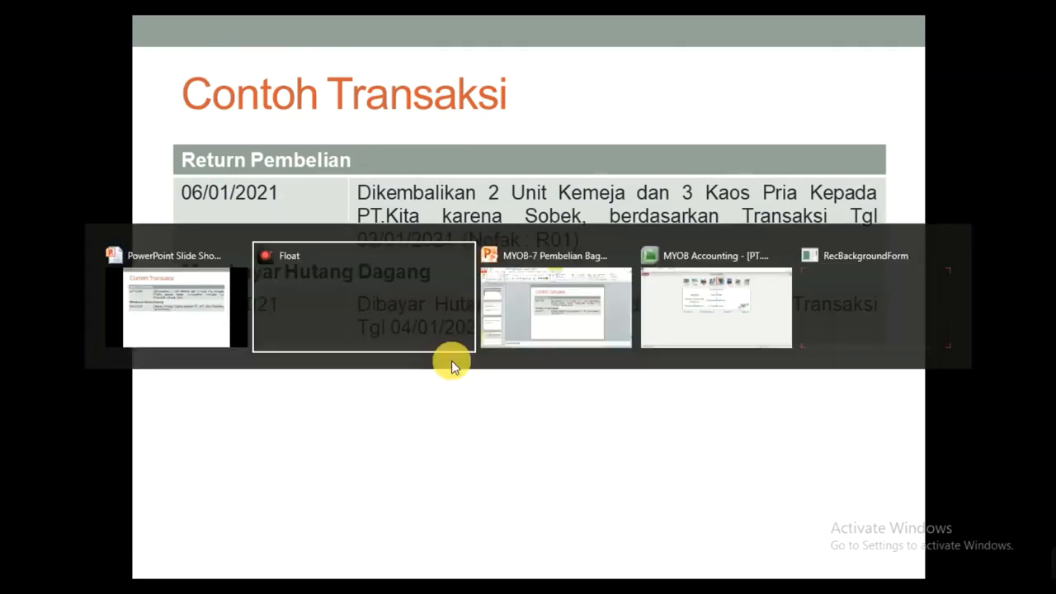
pyautogui.press('Tab')
pyautogui.press('Tab')
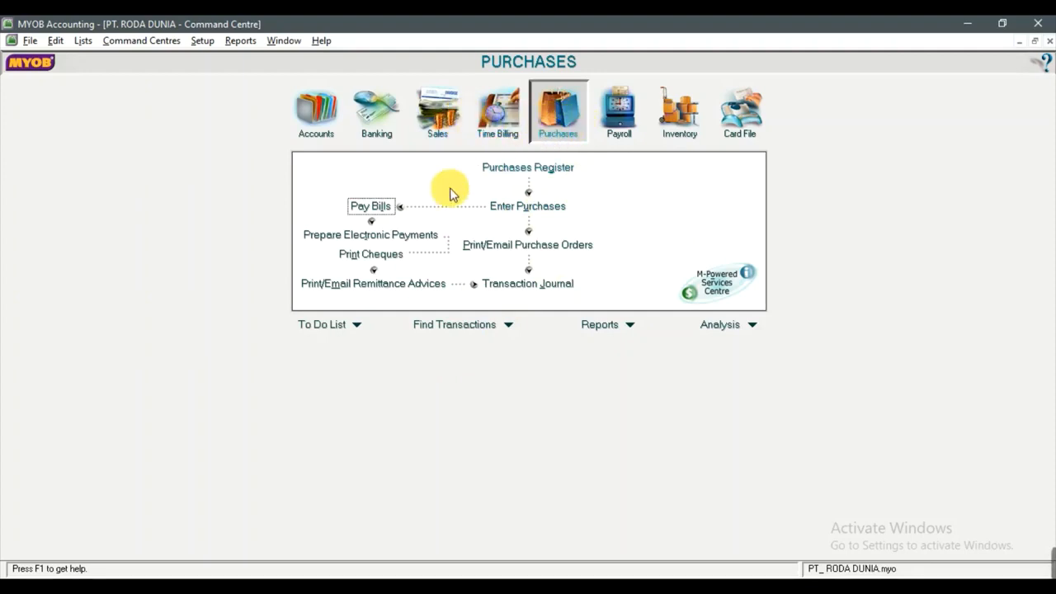
pyautogui.click(380, 211)
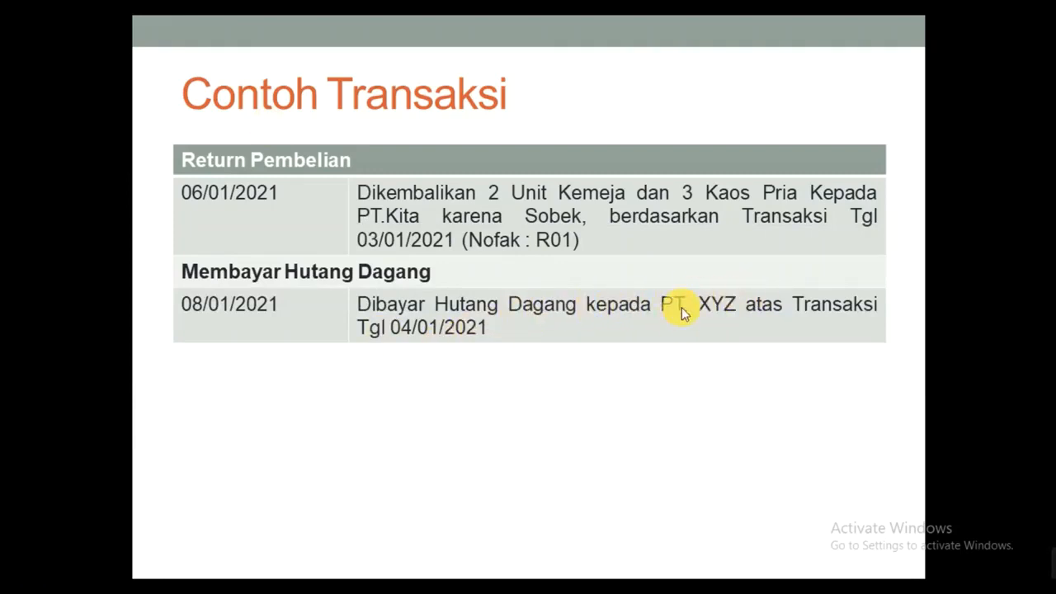
pyautogui.hotkey('alt', 'Tab')
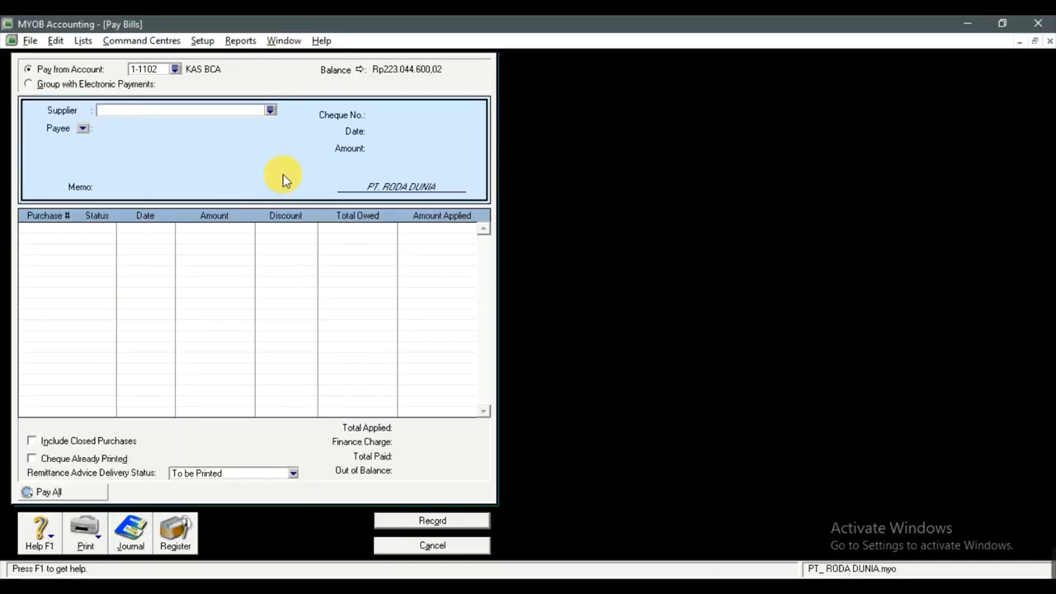
pyautogui.click(270, 110)
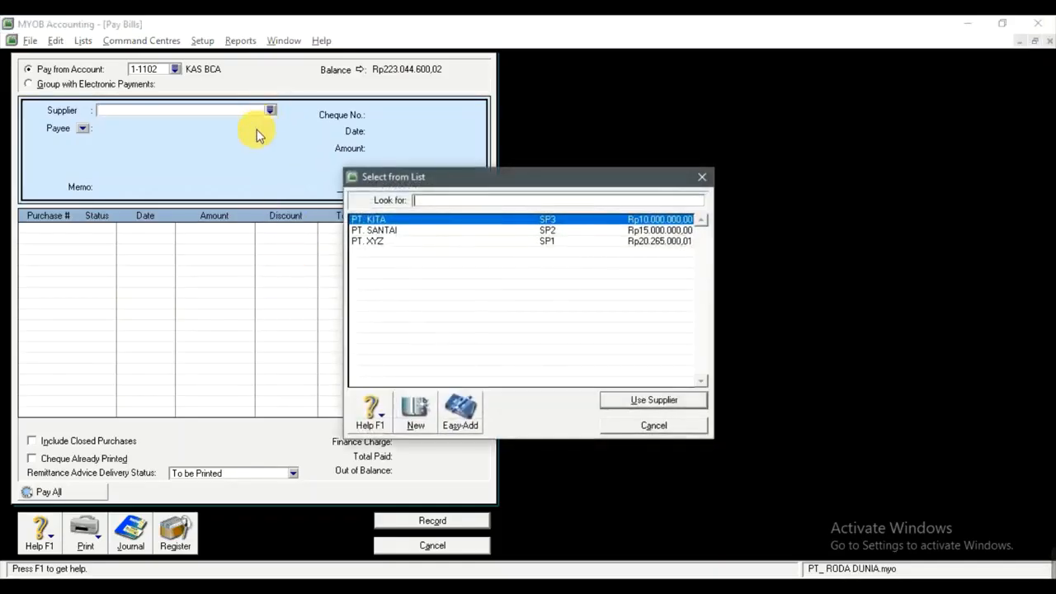
pyautogui.click(416, 242)
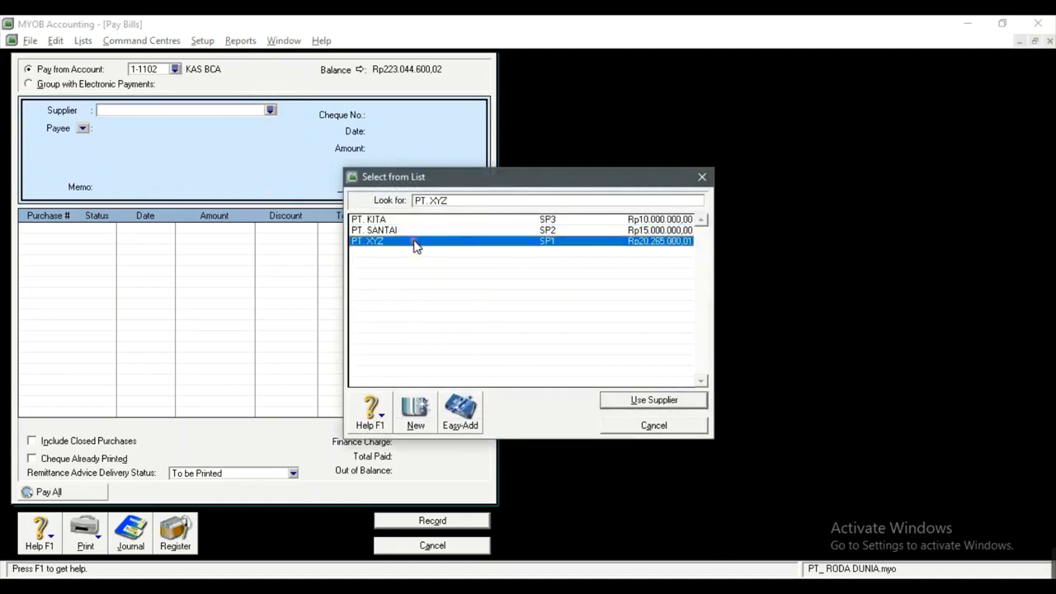
pyautogui.click(637, 400)
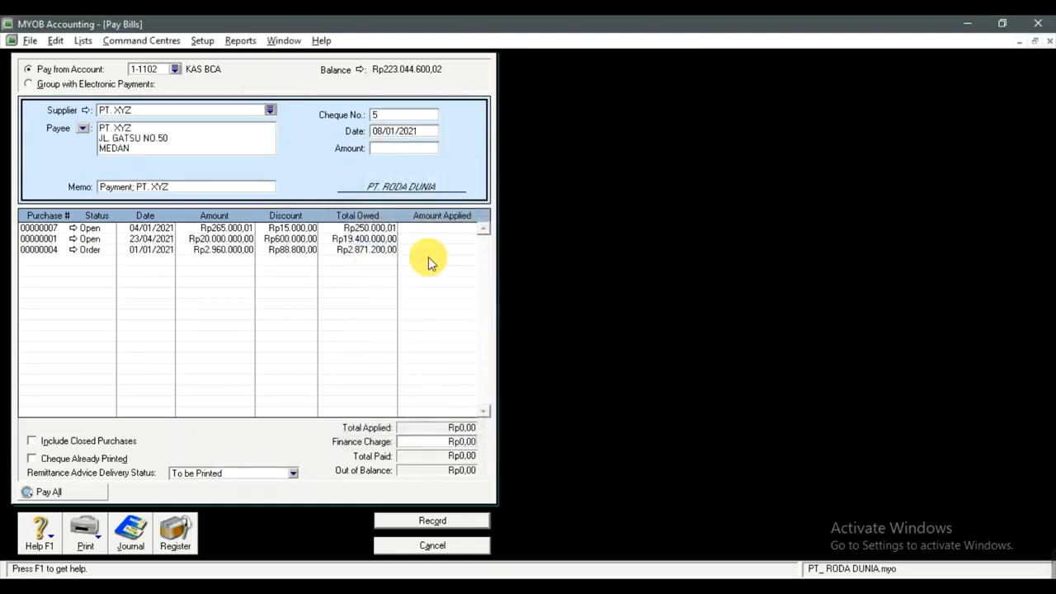
# Step: Check the payment date against the date of the trade-debt payment on the PowerPoint slide
pyautogui.click(383, 134)
pyautogui.click(382, 132)
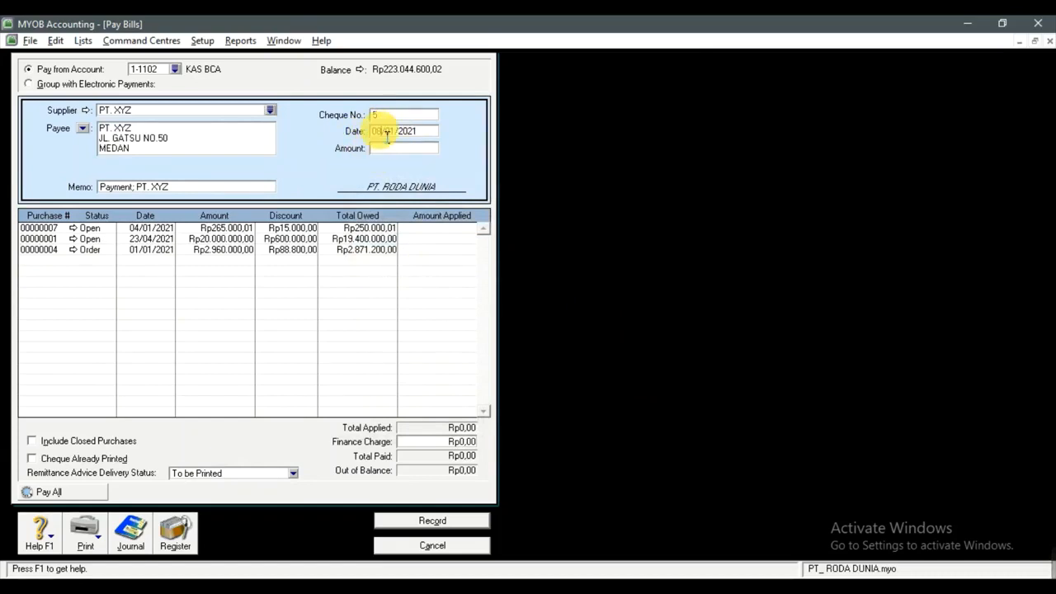
pyautogui.hotkey('alt', 'Tab')
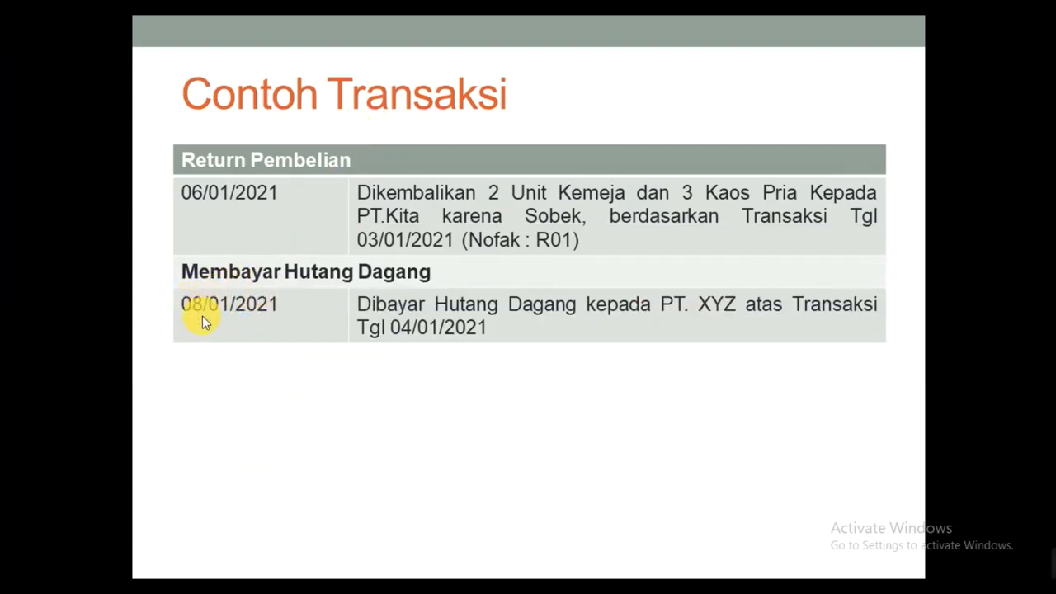
pyautogui.hotkey('alt', 'Tab')
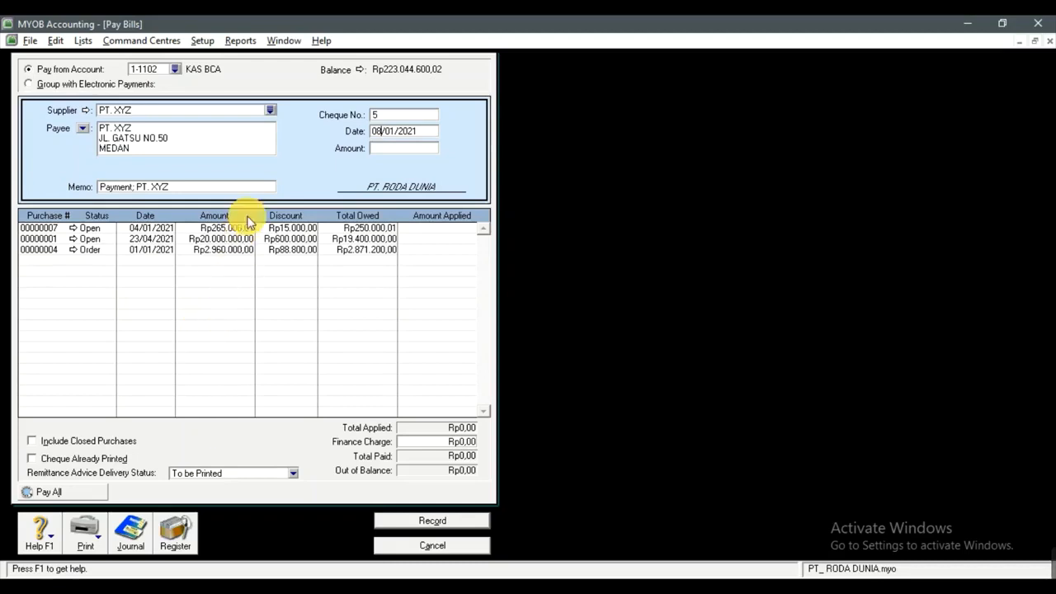
pyautogui.click(380, 133)
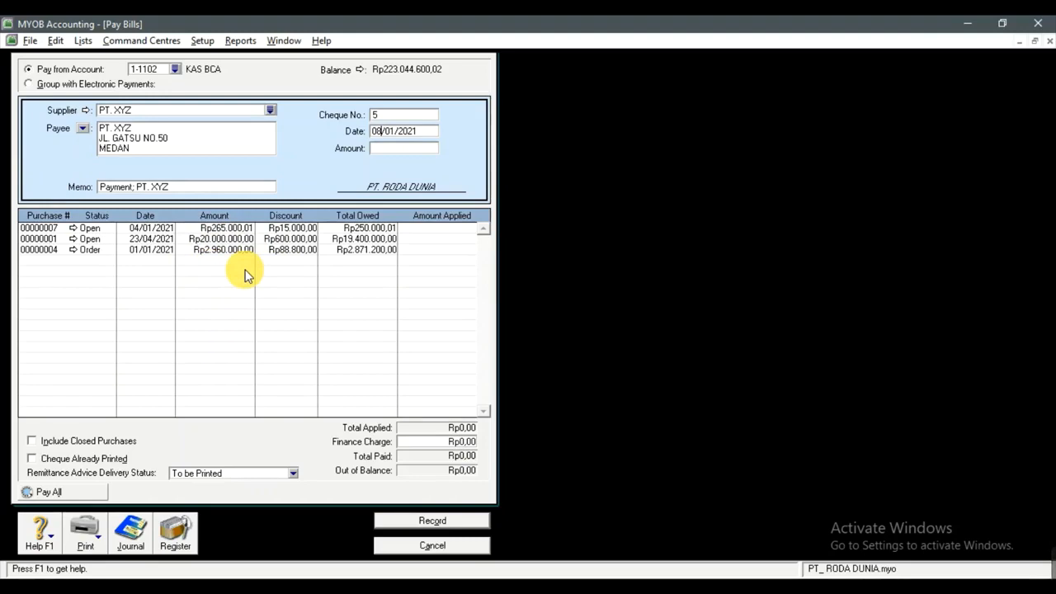
# Step: Apply Rp250.000,01 to the purchase dated 04/01/2021 named on the slide, and fill in the same amount as the payment total
pyautogui.hotkey('alt', 'Tab')
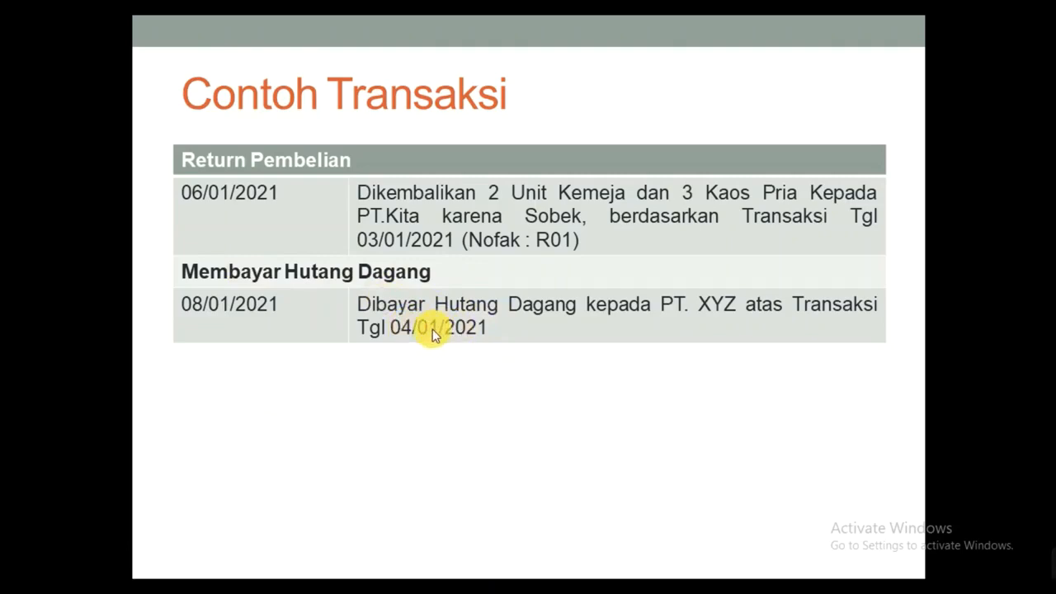
pyautogui.hotkey('alt', 'Tab')
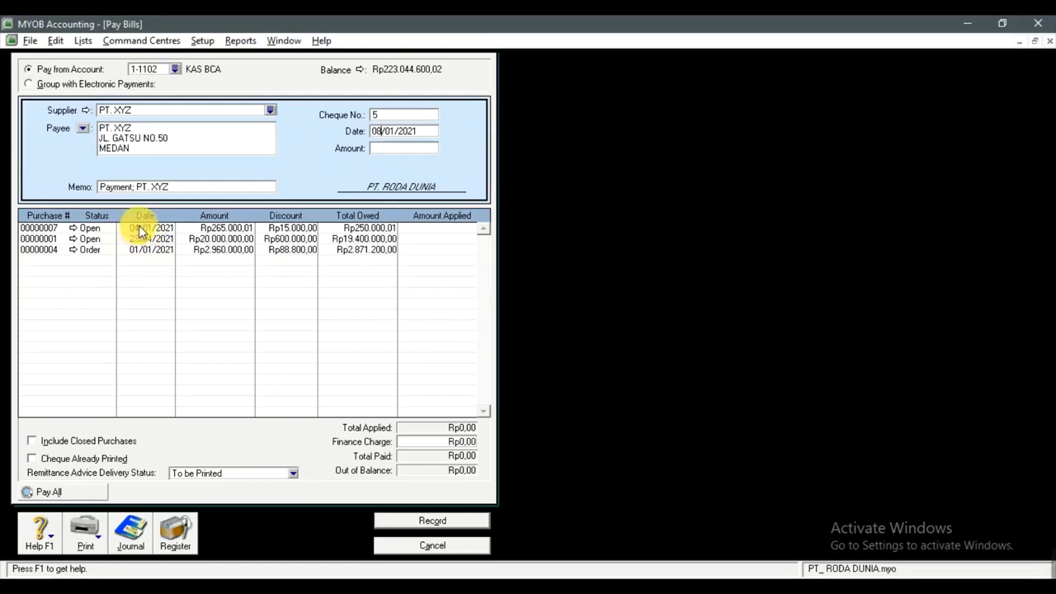
pyautogui.click(435, 234)
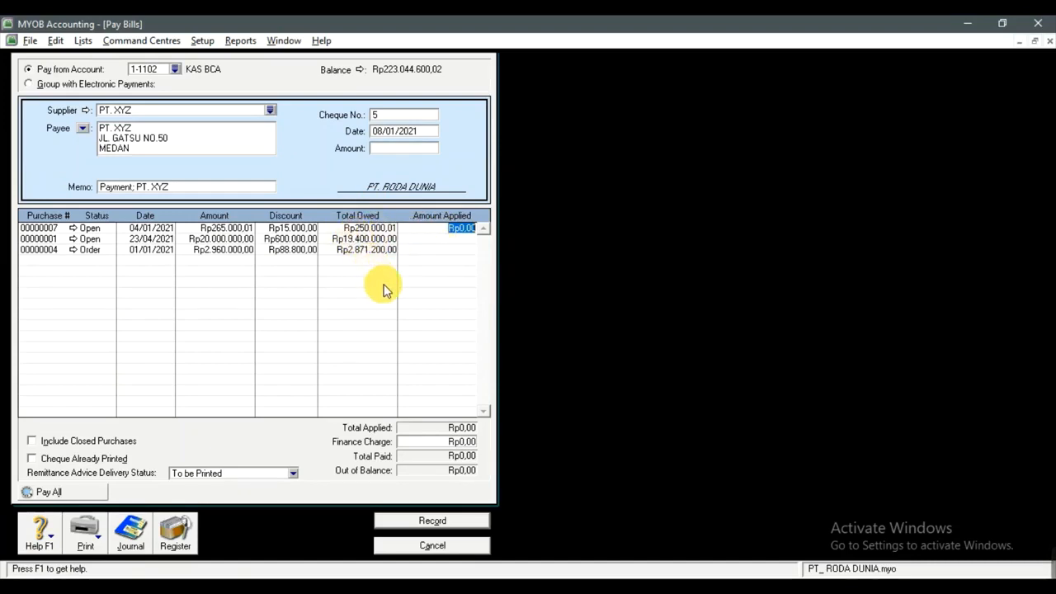
pyautogui.write('250000,01')
pyautogui.press('Tab')
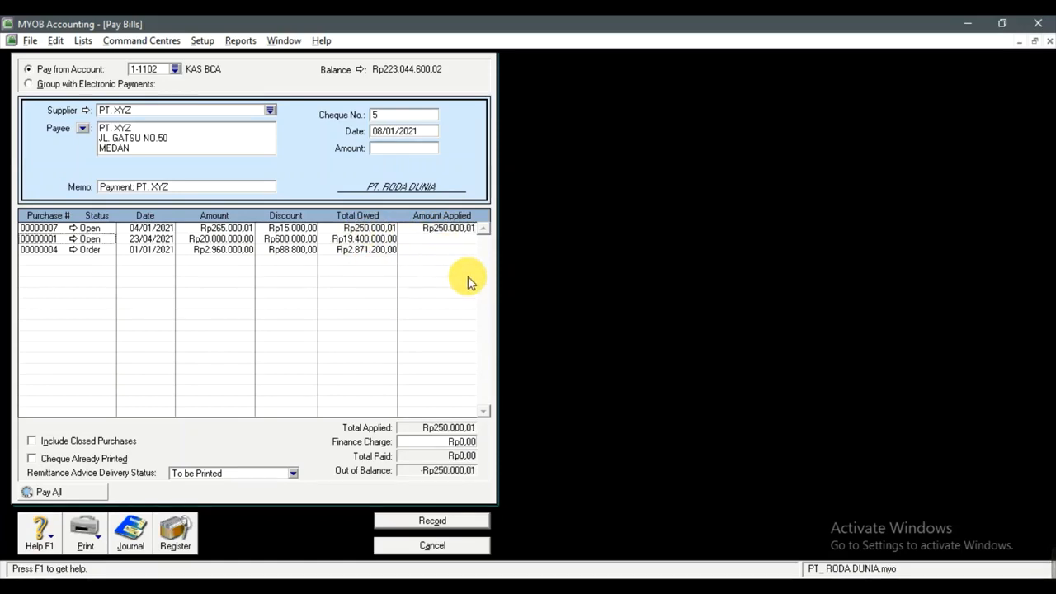
pyautogui.click(408, 152)
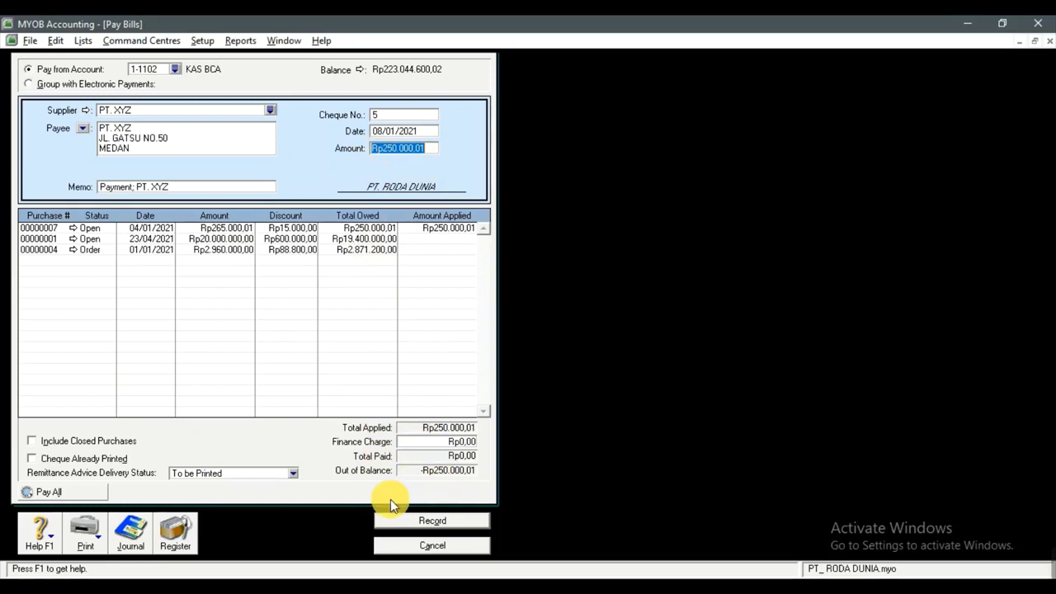
# Step: Record the payment with the discount's debit memo set to print later, and close the Pay Bills form
pyautogui.click(428, 520)
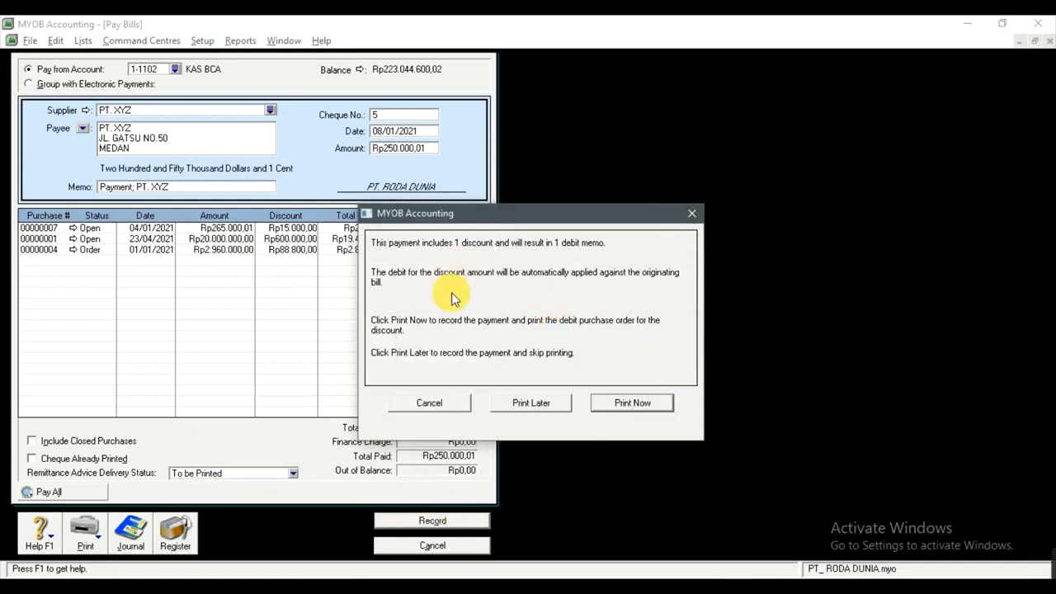
pyautogui.click(531, 404)
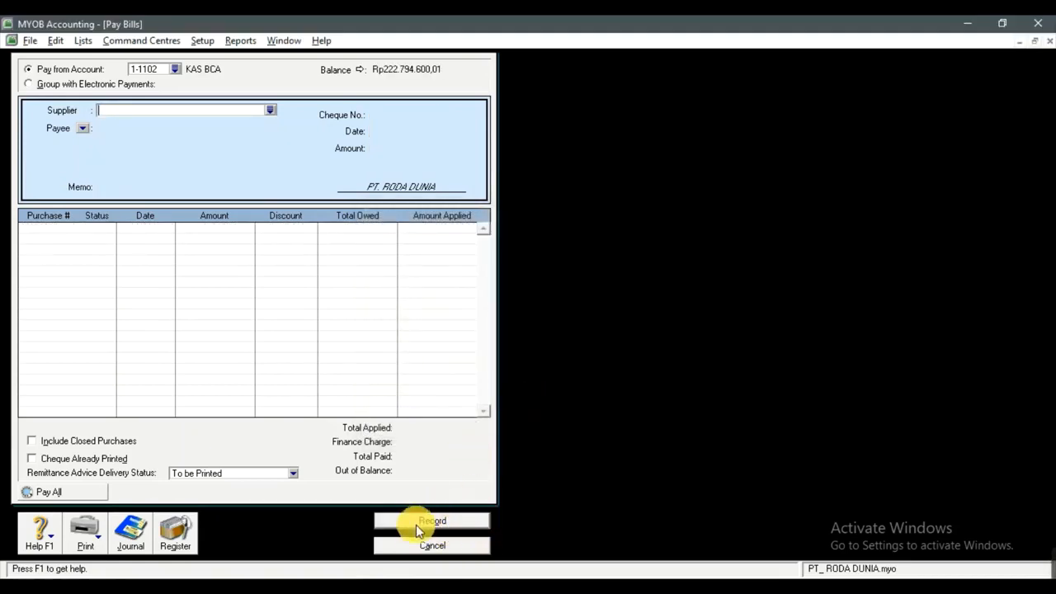
pyautogui.click(432, 546)
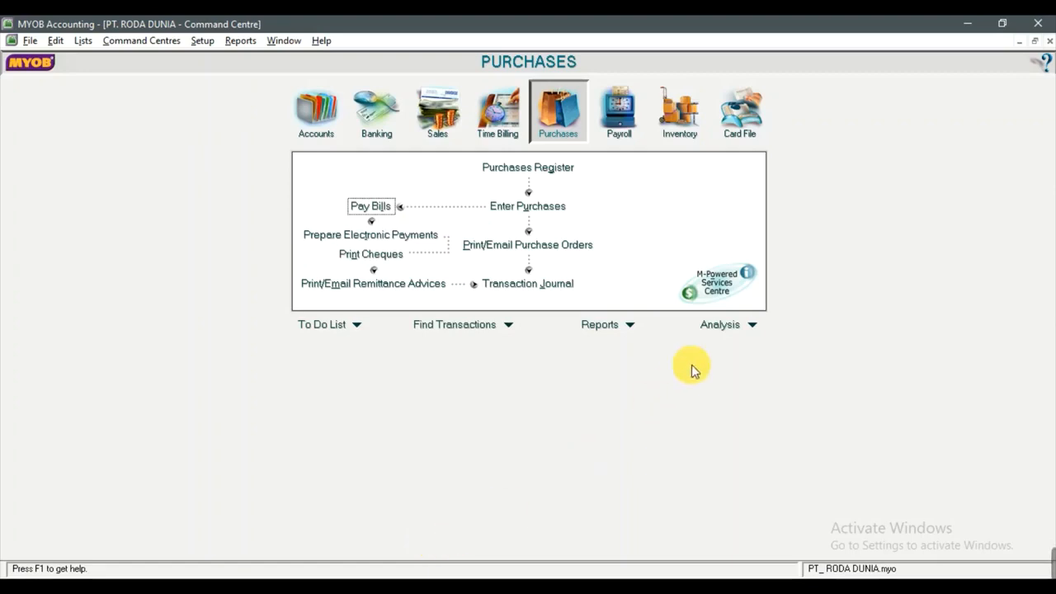
# Step: Review the on-hand quantities in the inventory Items List against the PowerPoint transaction slide, and close the list
pyautogui.click(683, 124)
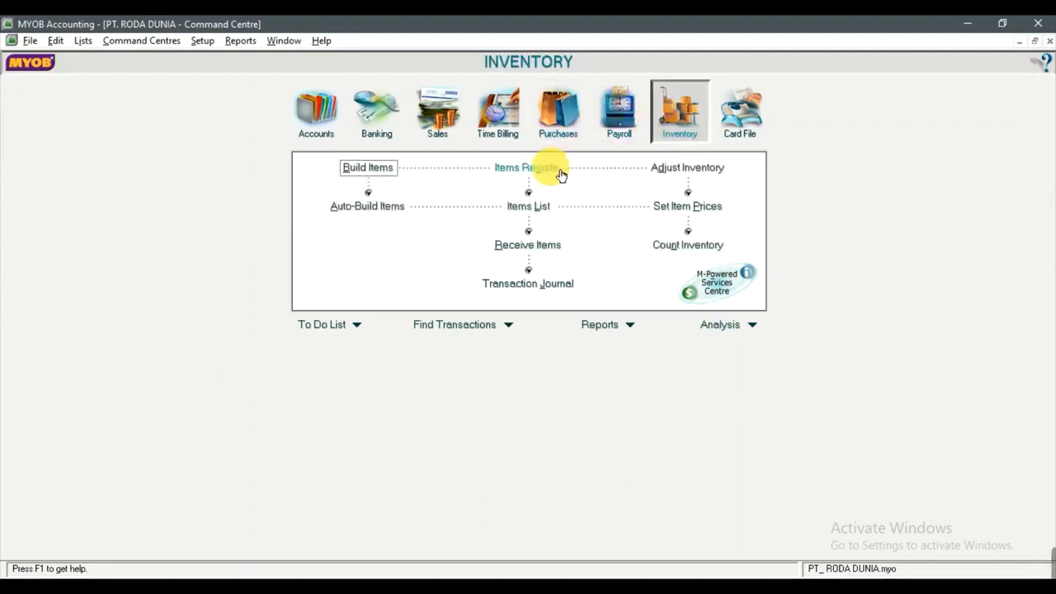
pyautogui.click(541, 206)
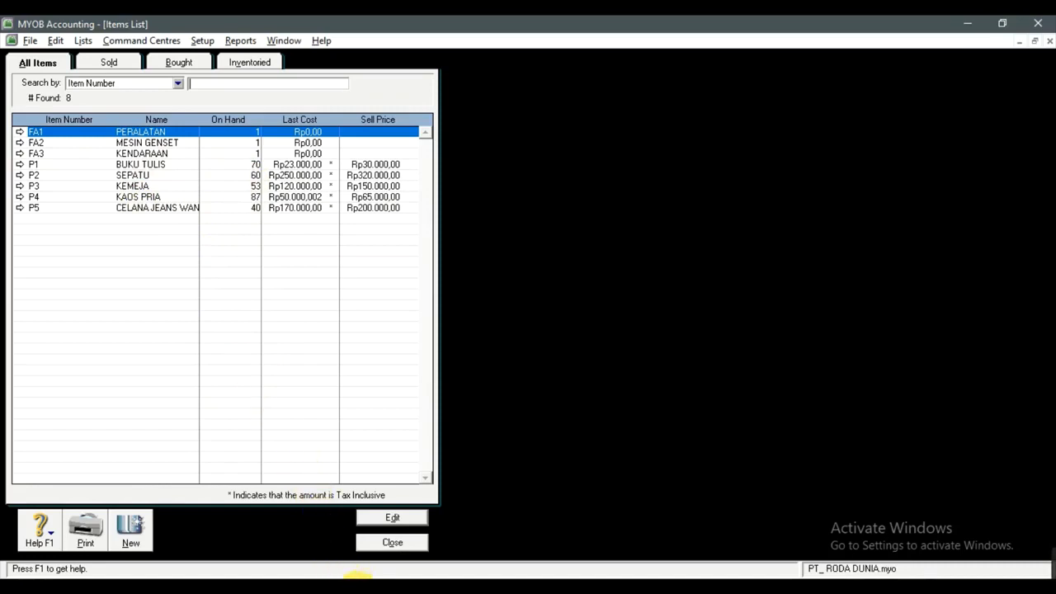
pyautogui.moveTo(361, 581)
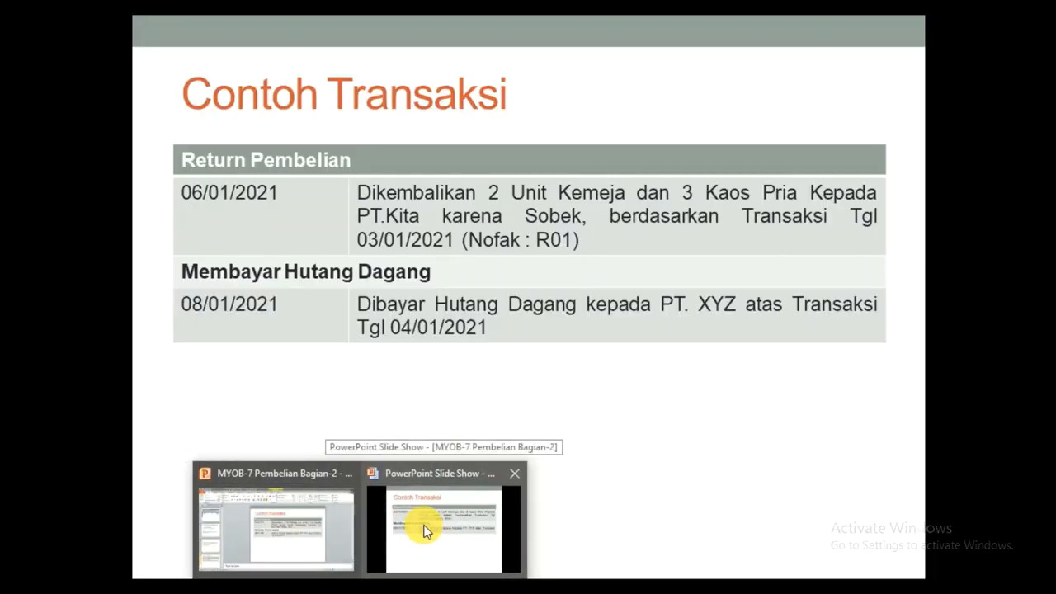
pyautogui.click(423, 532)
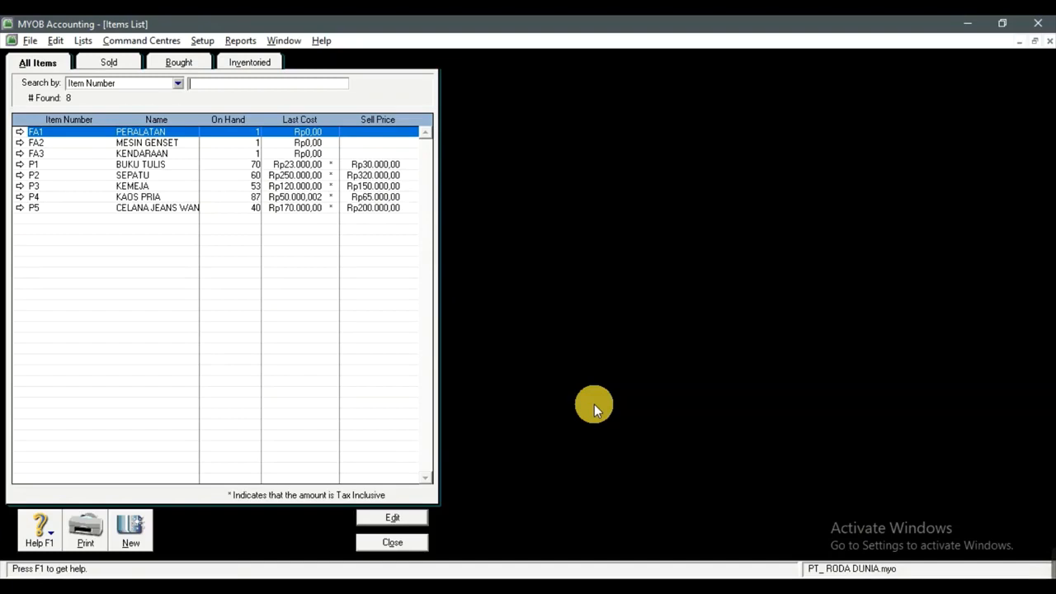
pyautogui.click(391, 541)
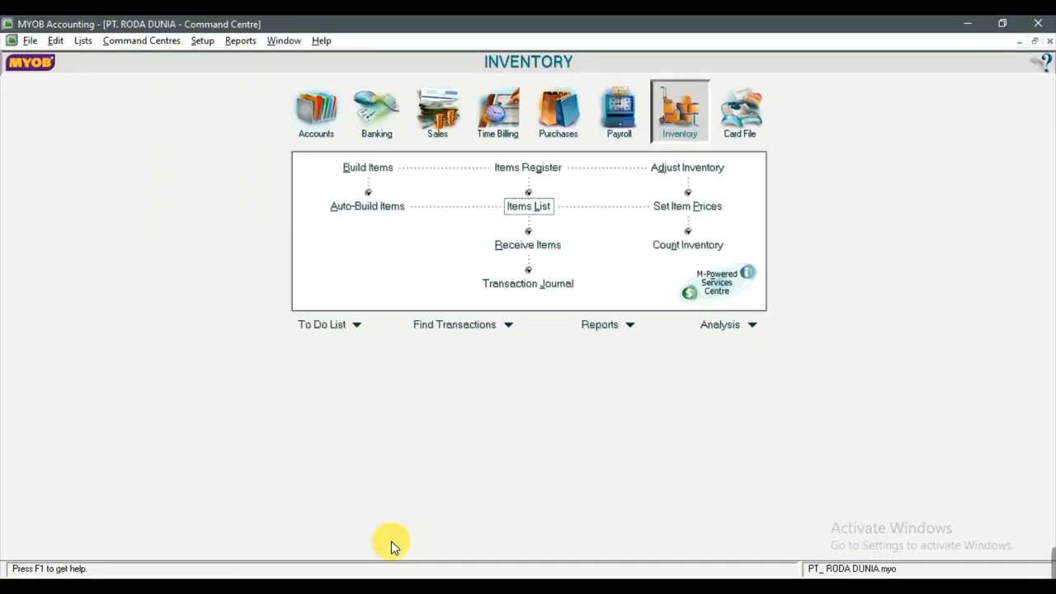